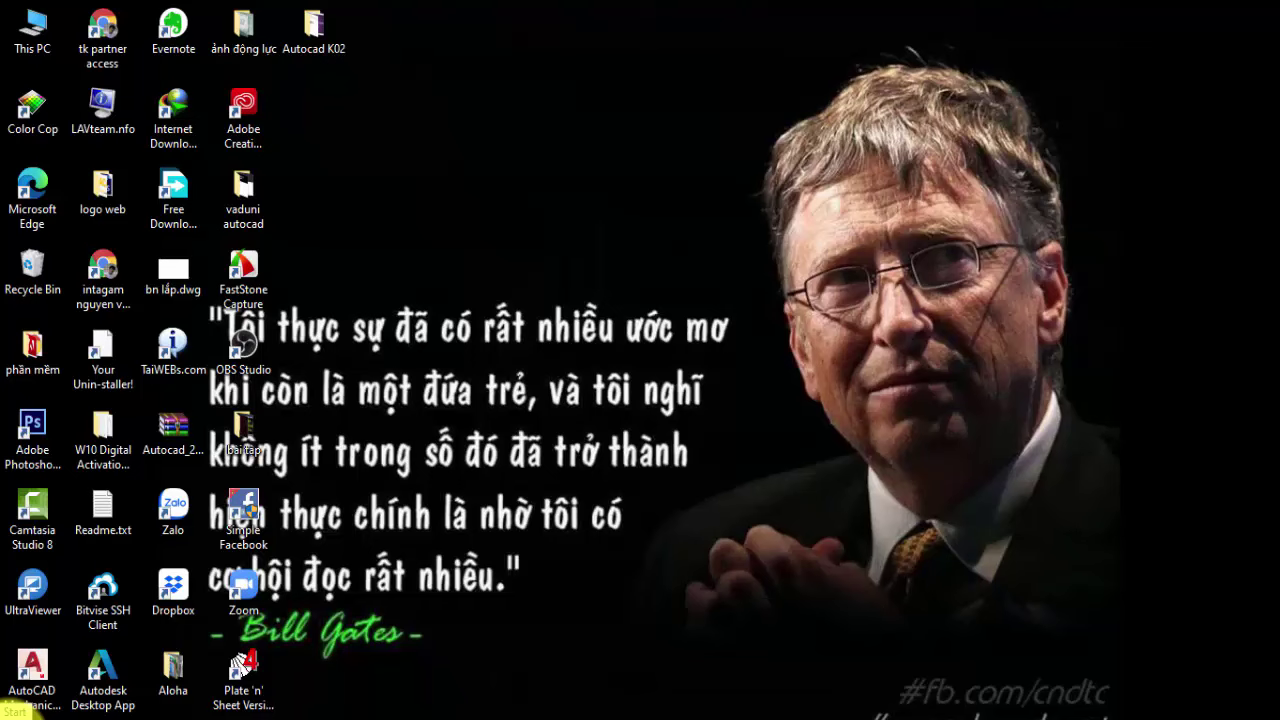
# Launch AutoCAD 2021 - English from the AutoCAD Mechanical 2021 folder in the Start menu
pyautogui.click(12, 712)
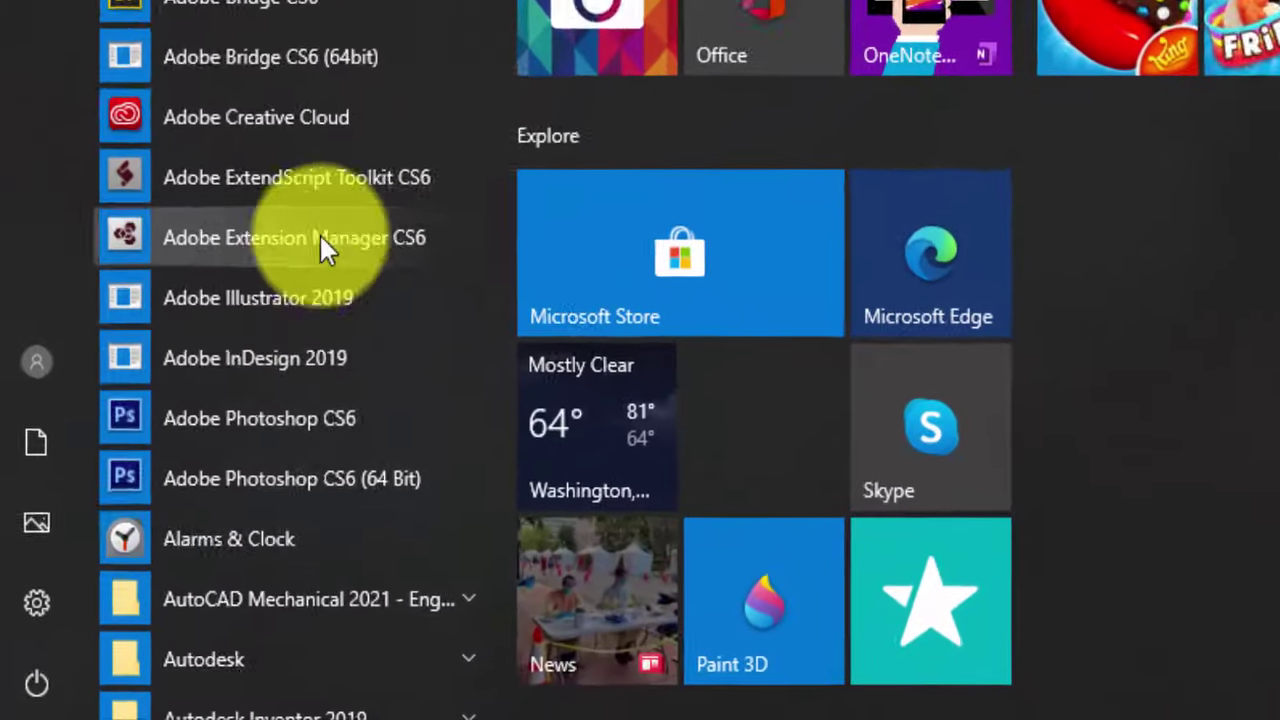
pyautogui.scroll(-3, 365, 250)
pyautogui.scroll(-2, 366, 262)
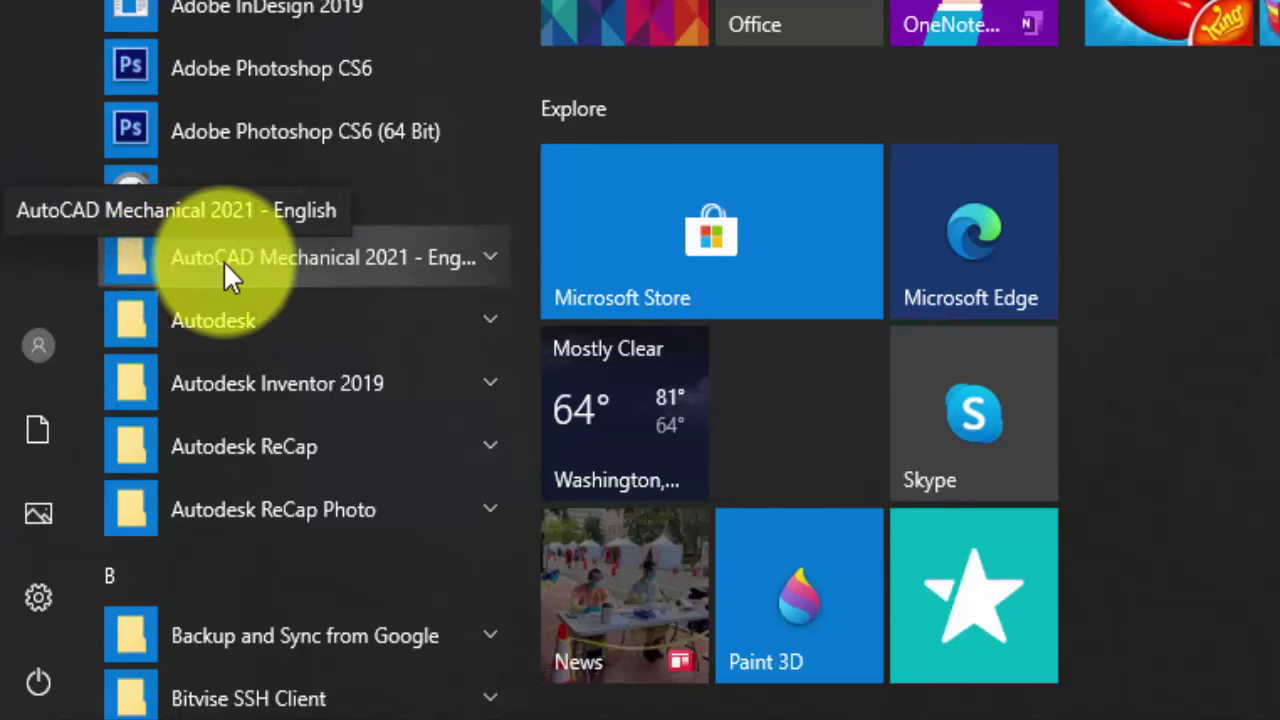
pyautogui.click(492, 258)
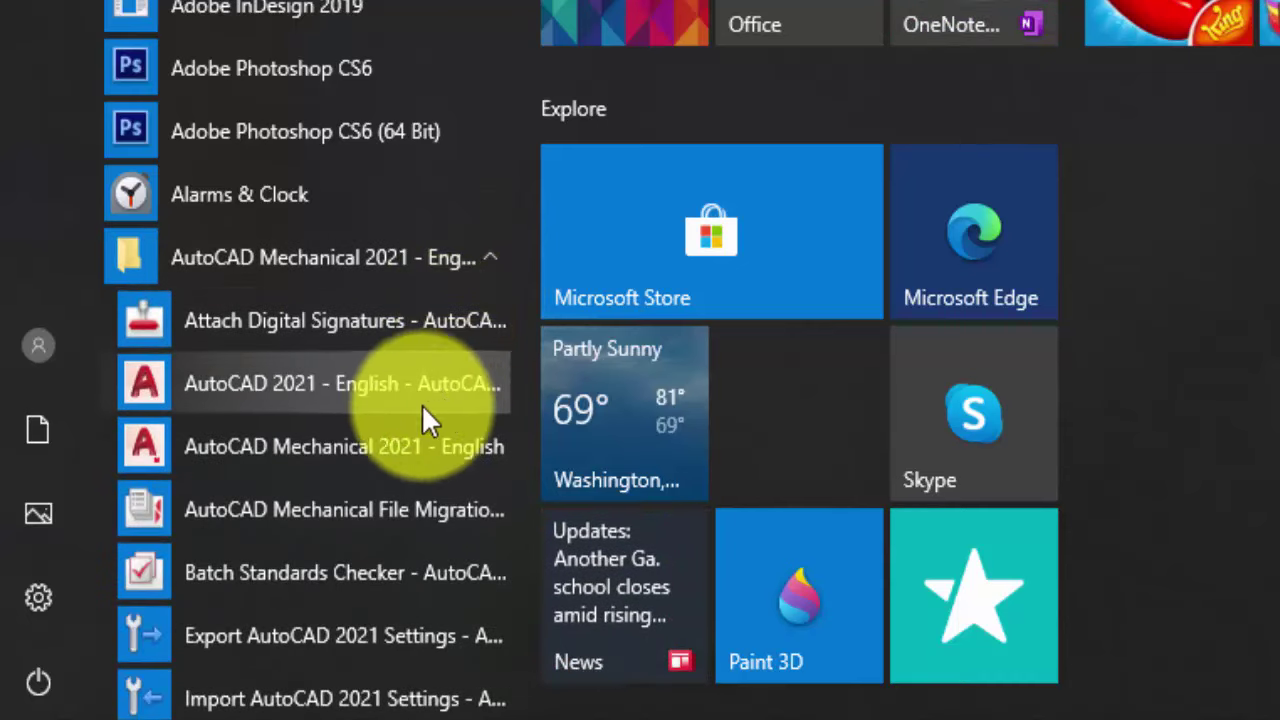
pyautogui.moveTo(421, 404); pyautogui.dragTo(304, 418)
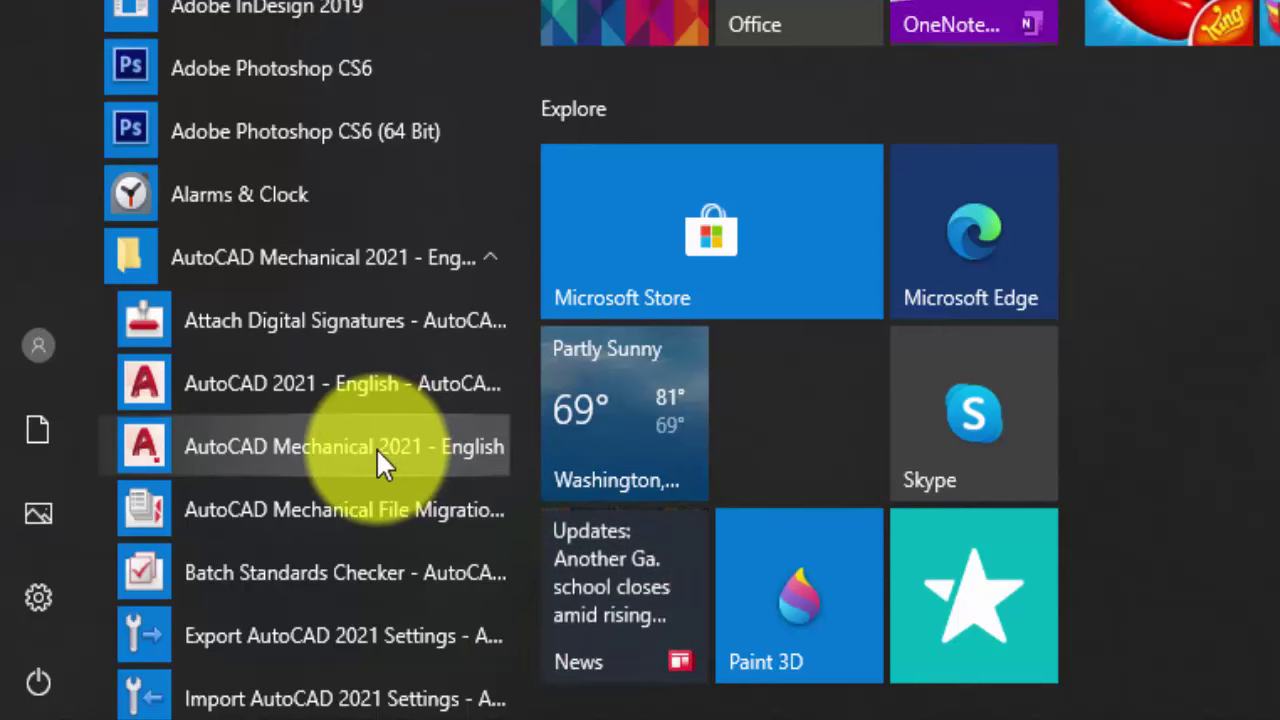
pyautogui.click(324, 381)
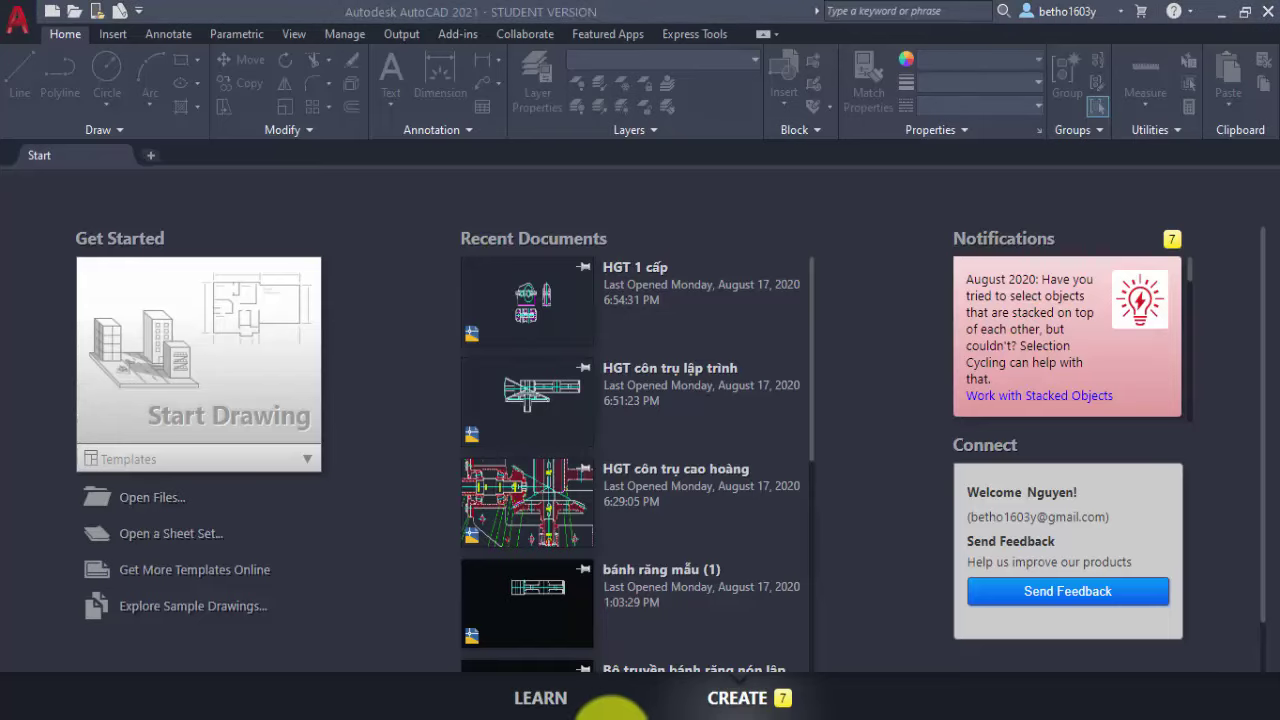
# Switch to the Online AutoCAD Starter PowerPoint presentation from the taskbar
pyautogui.click(612, 712)
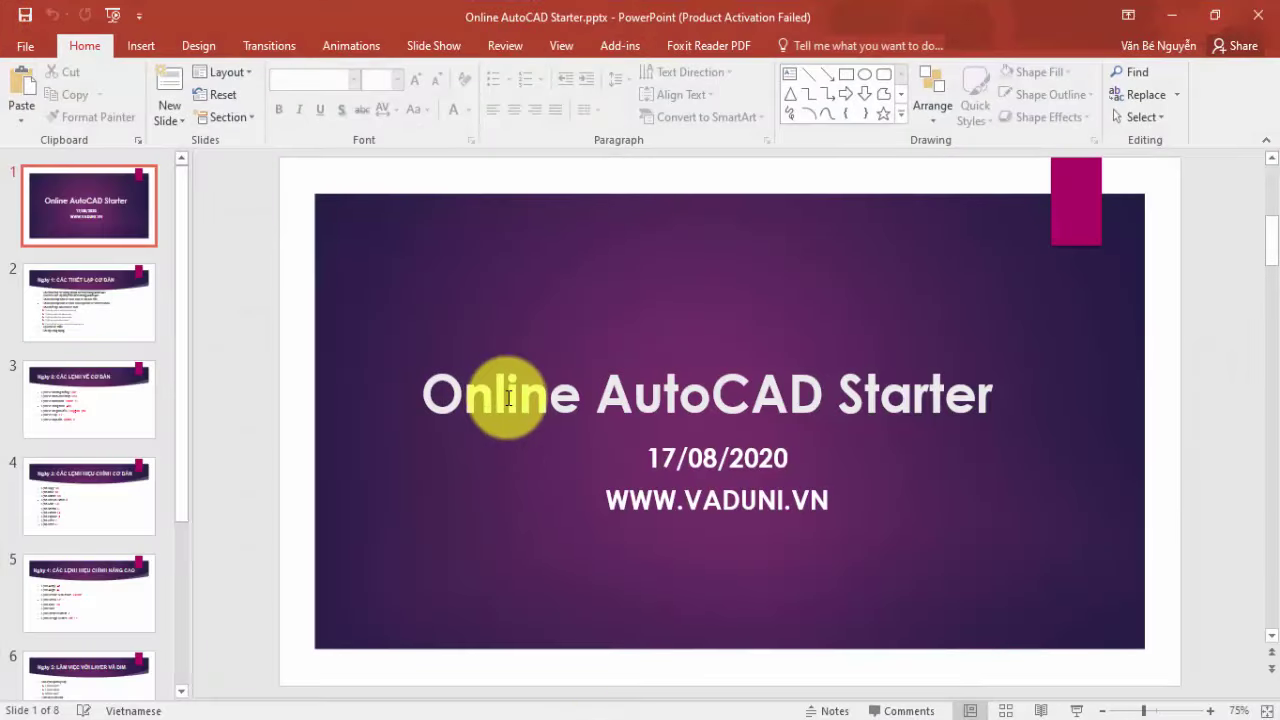
# View slide 2's Day 1 agenda, then minimize PowerPoint to return to AutoCAD
pyautogui.scroll(-1, 500, 400)
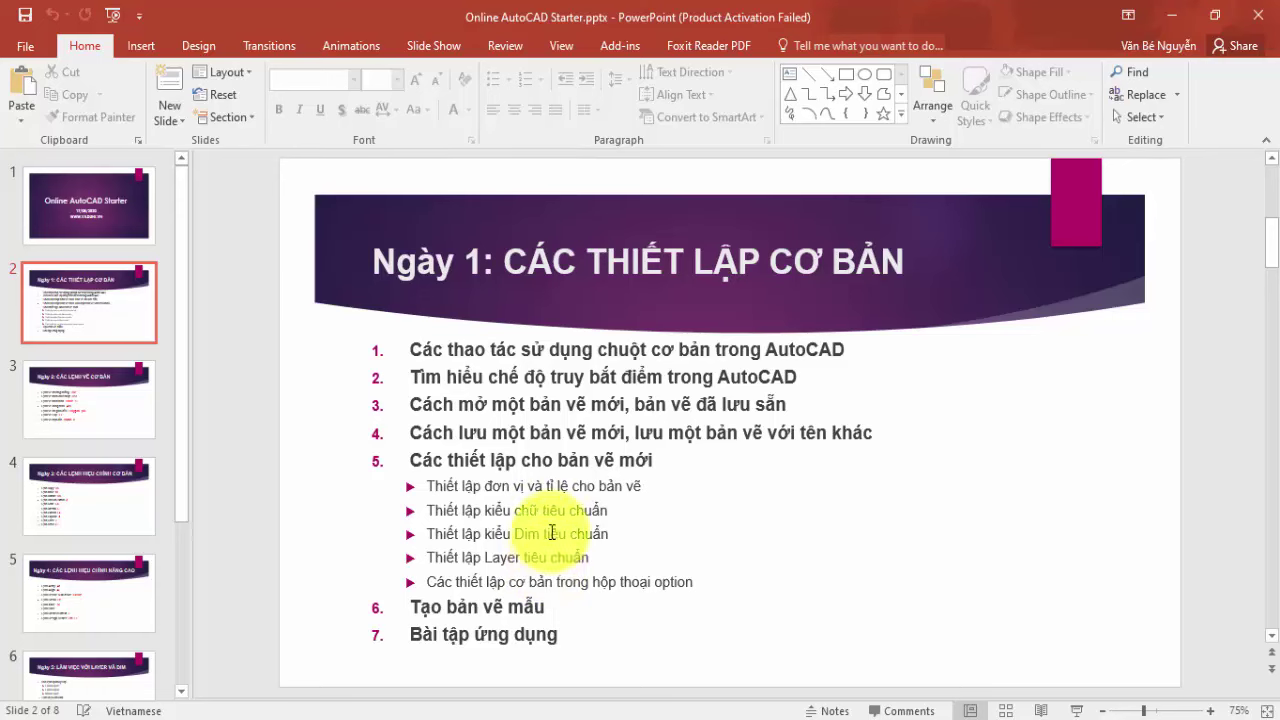
pyautogui.click(1173, 16)
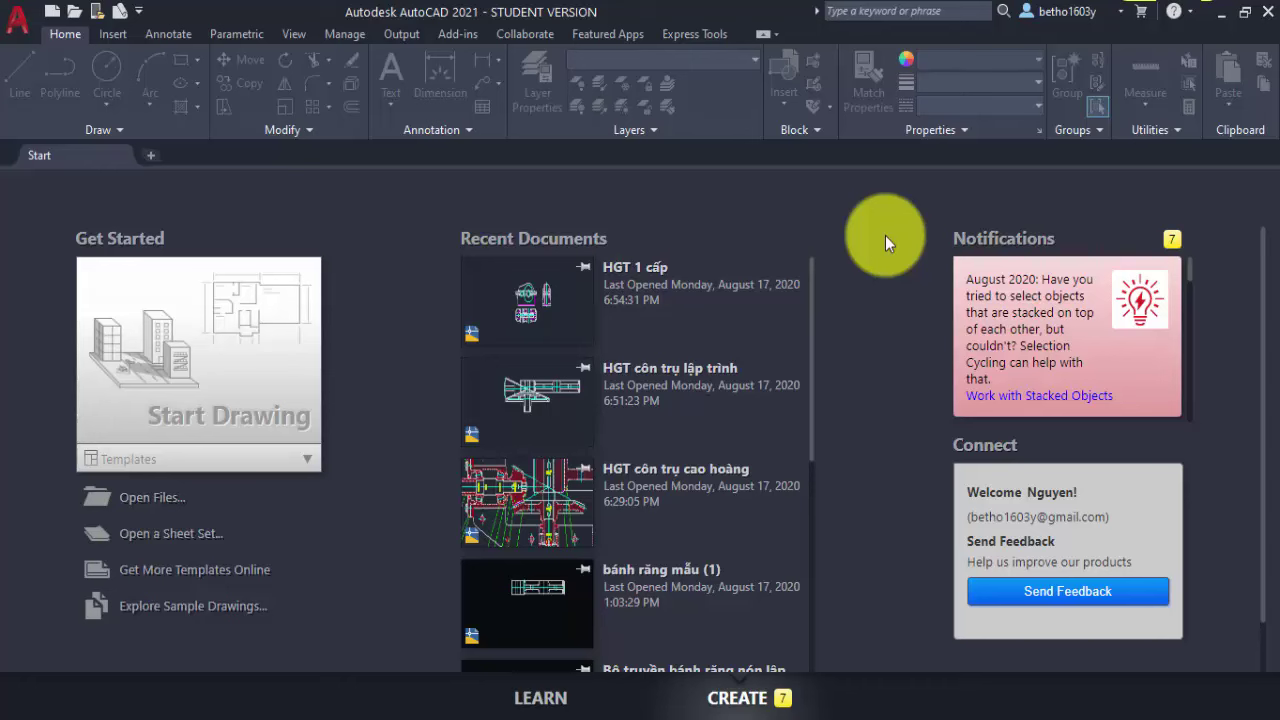
# Capture the entire AutoCAD Start tab screen with the screenshot tool for markup
pyautogui.press('super+shift+s')
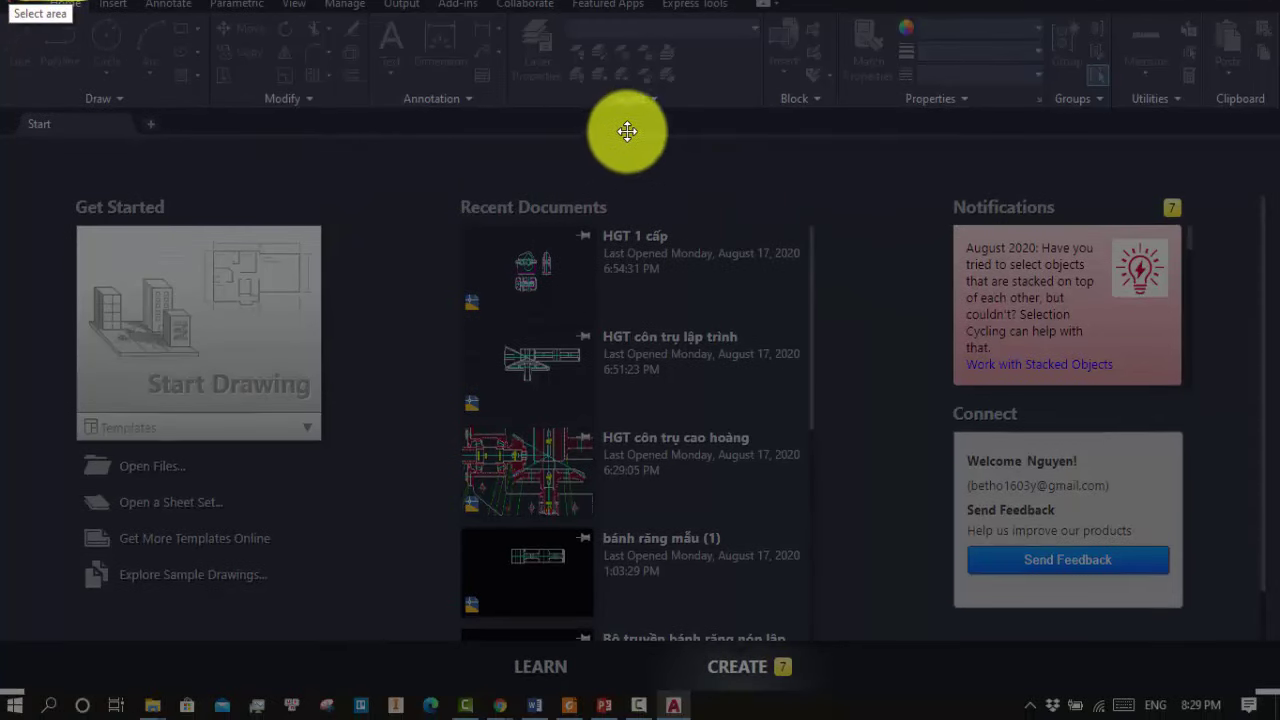
pyautogui.moveTo(1, 1)
pyautogui.mouseDown()
pyautogui.moveTo(145, 21)
pyautogui.moveTo(1272, 692)
pyautogui.mouseUp()
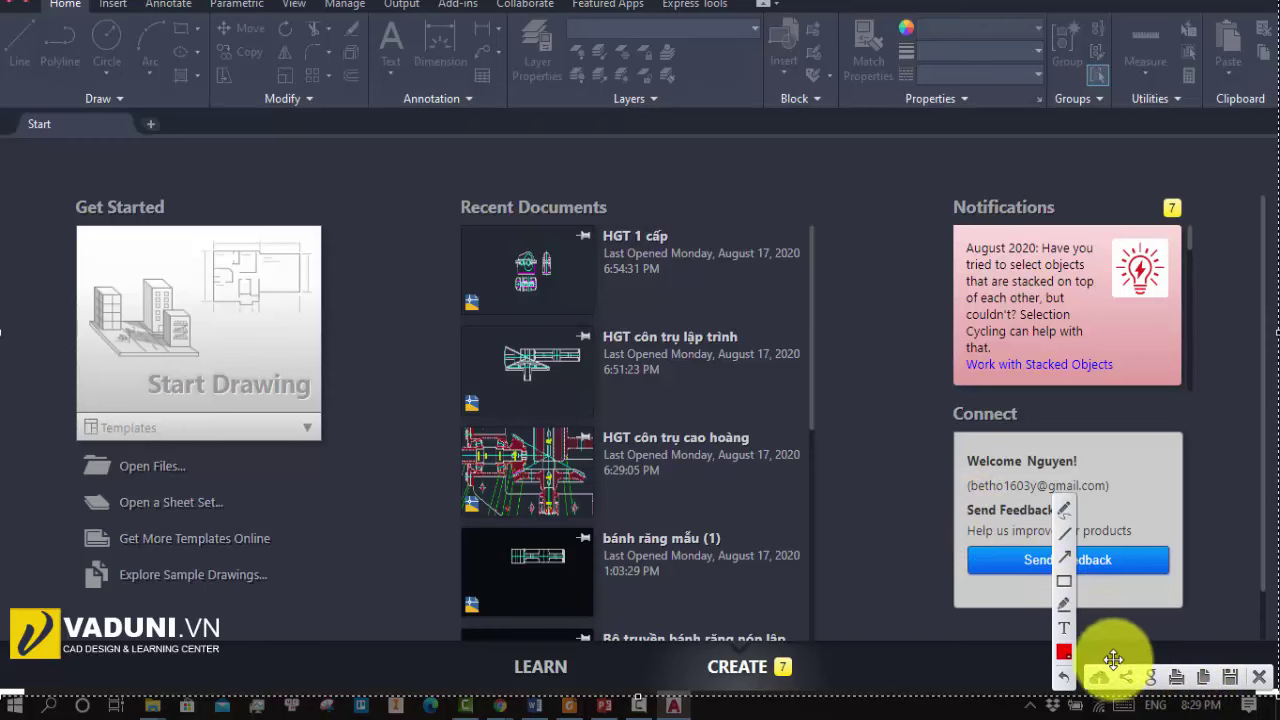
# Draw a red rectangle fully enclosing the Start tab label
pyautogui.click(1068, 579)
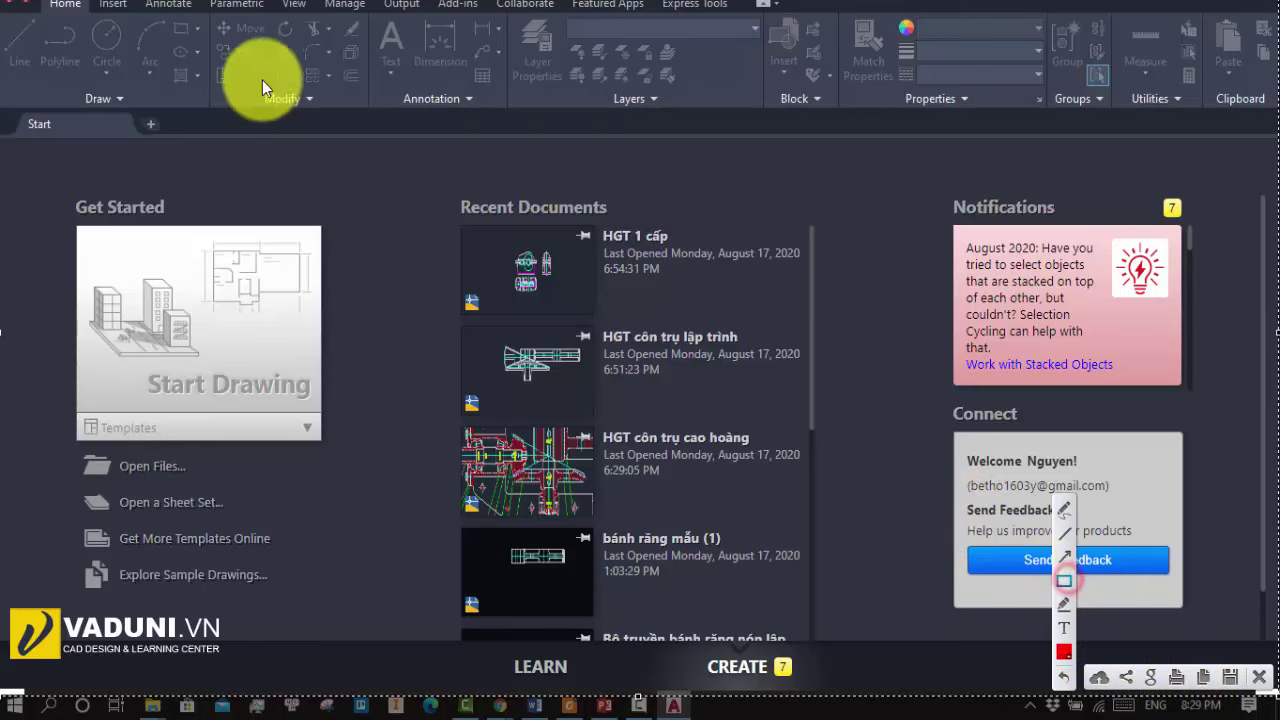
pyautogui.moveTo(8, 2); pyautogui.dragTo(171, 6)
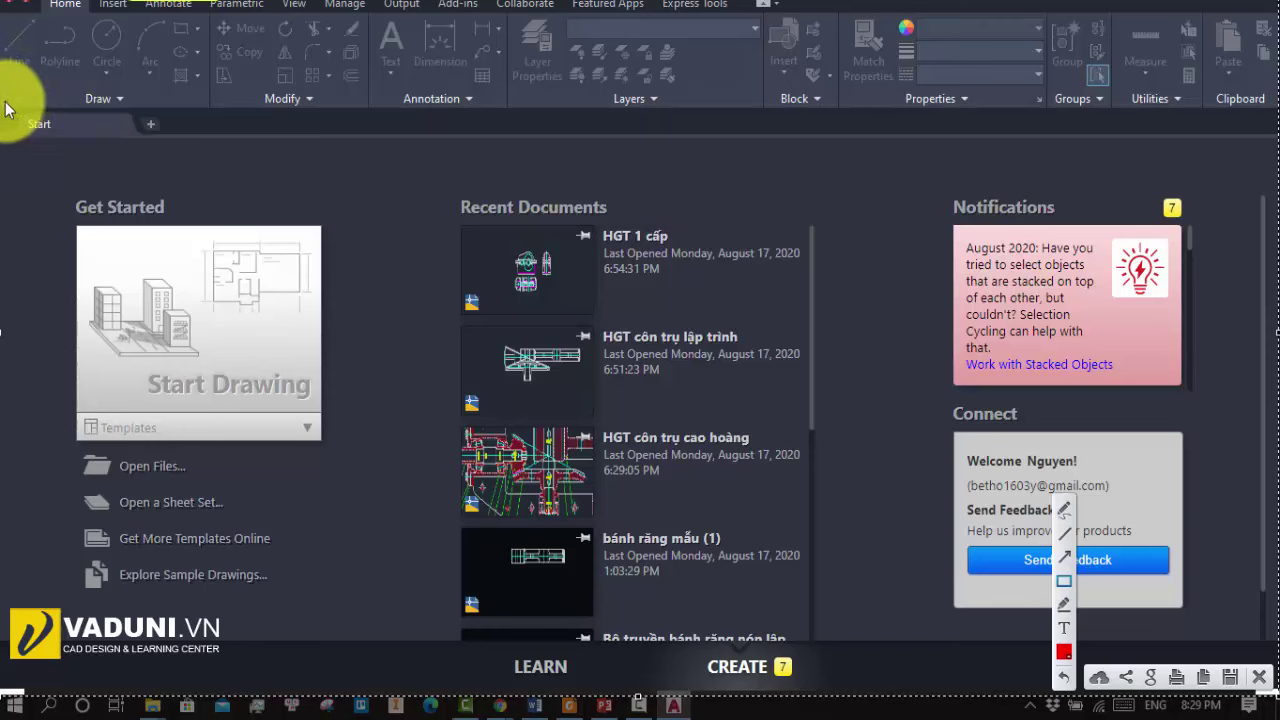
pyautogui.moveTo(5, 104); pyautogui.dragTo(62, 132)
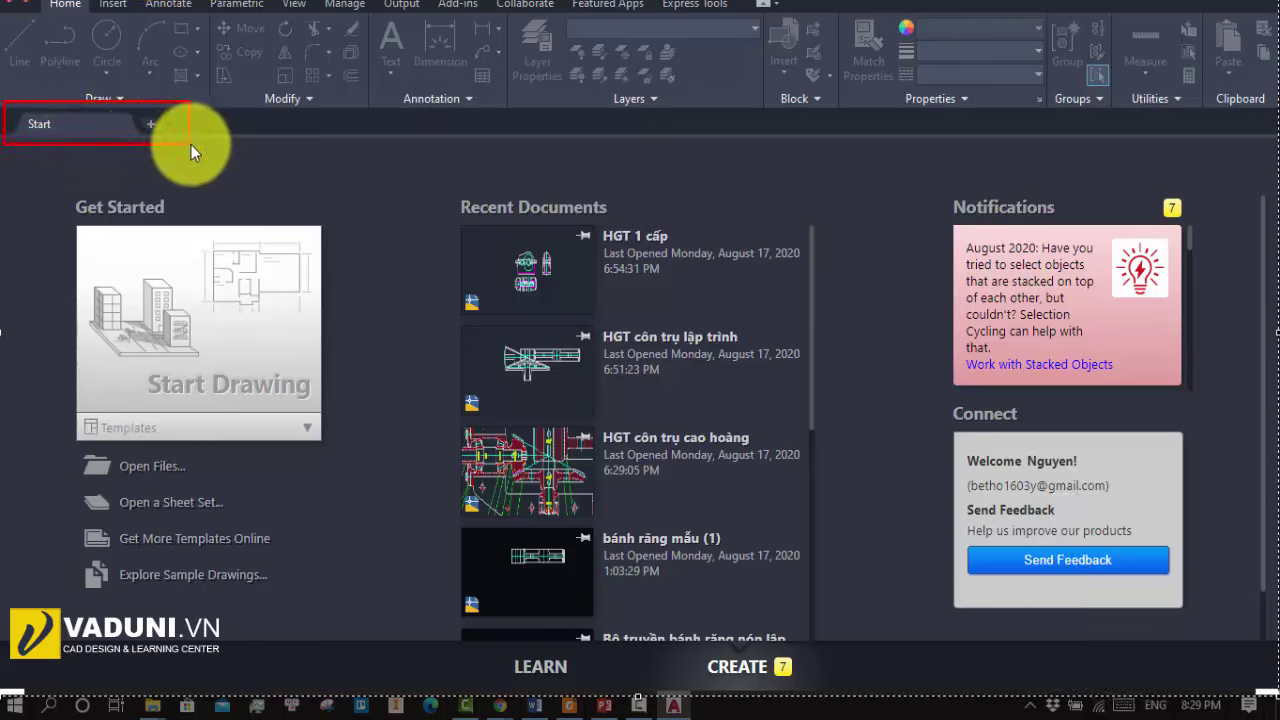
pyautogui.moveTo(191, 144); pyautogui.dragTo(199, 144)
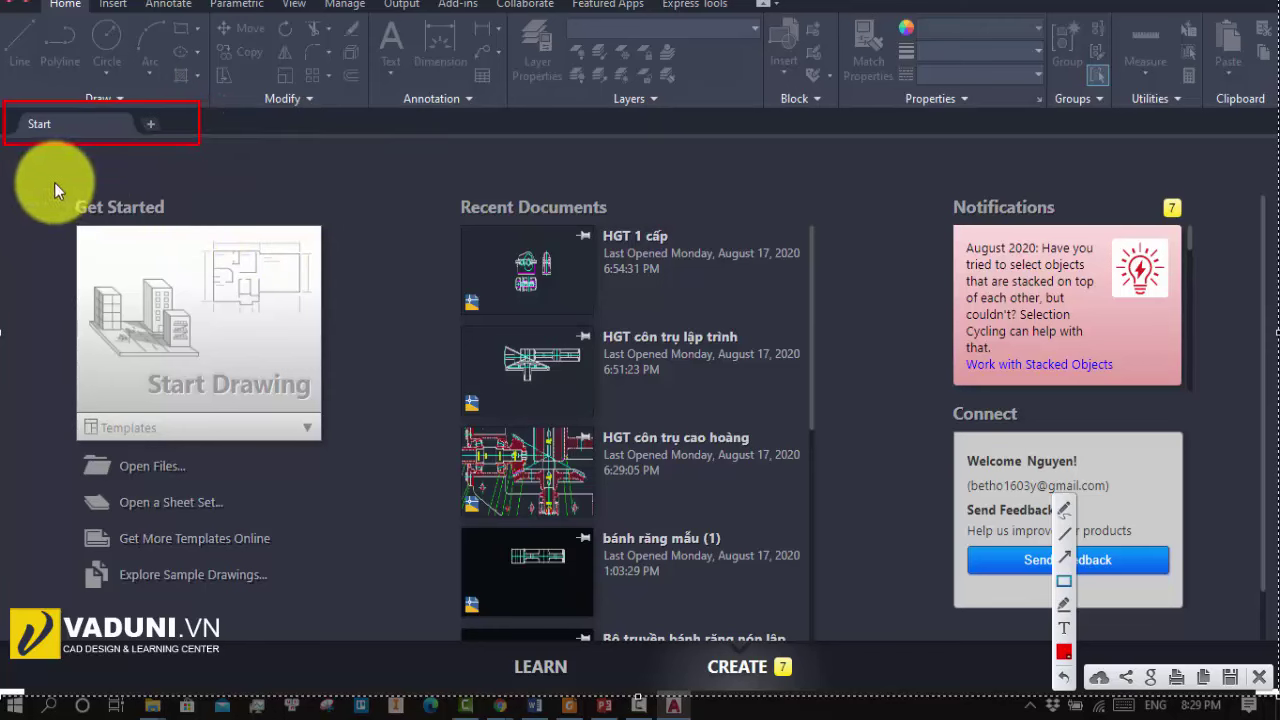
# Box the Get Started, Recent Documents and Notifications/Connect panels in red
pyautogui.moveTo(54, 182); pyautogui.dragTo(329, 556)
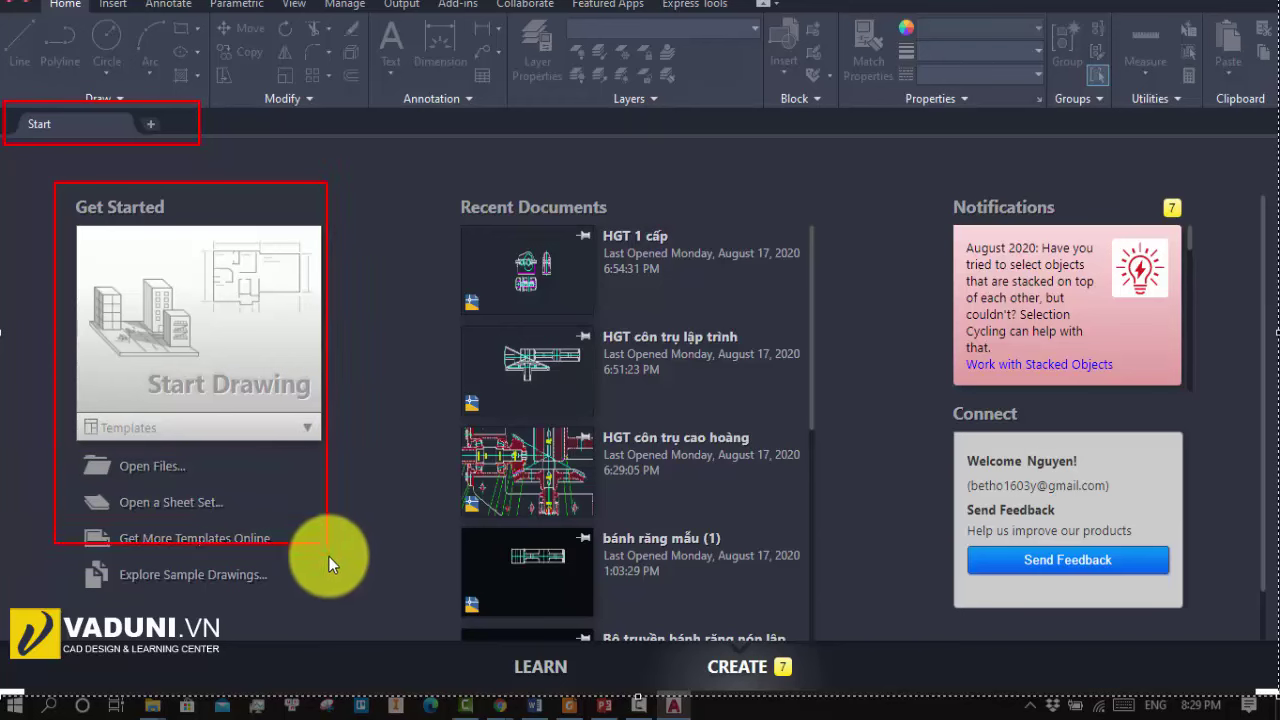
pyautogui.moveTo(329, 556); pyautogui.dragTo(327, 612)
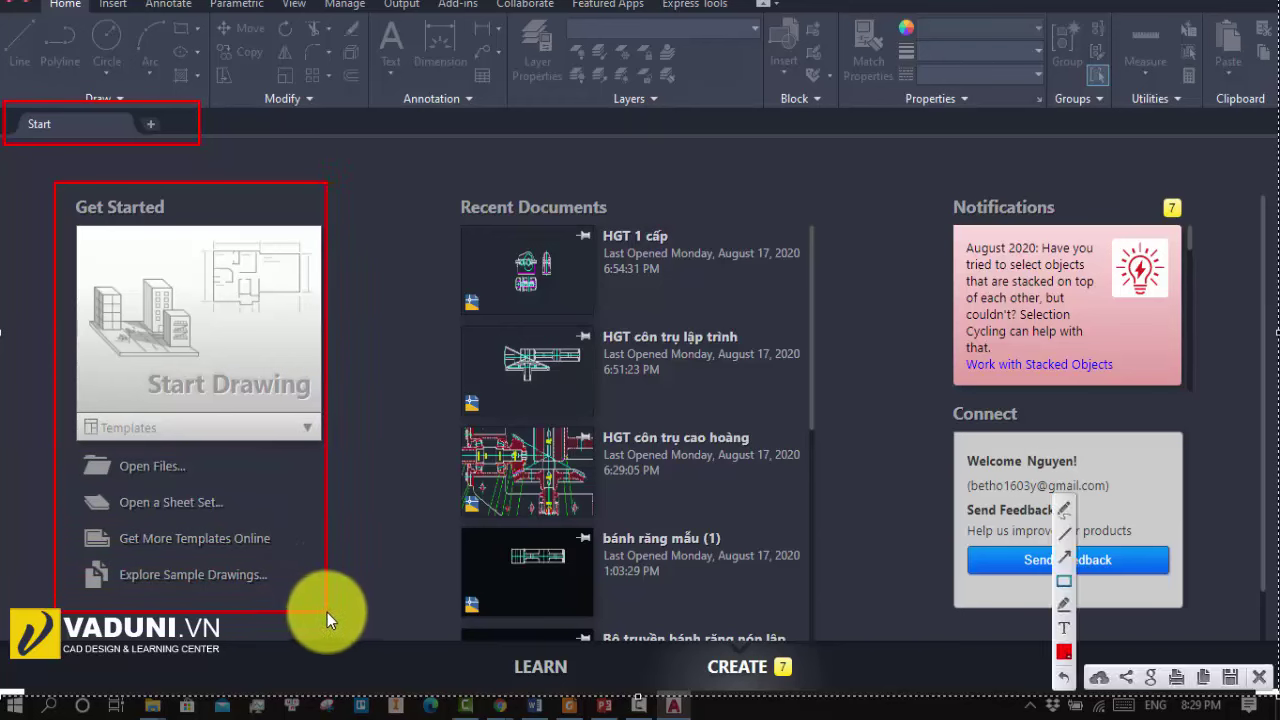
pyautogui.moveTo(437, 170)
pyautogui.mouseDown()
pyautogui.moveTo(628, 412)
pyautogui.moveTo(774, 644)
pyautogui.moveTo(828, 683)
pyautogui.mouseUp()
pyautogui.moveTo(920, 148)
pyautogui.mouseDown()
pyautogui.moveTo(1062, 264)
pyautogui.moveTo(1159, 456)
pyautogui.moveTo(1203, 634)
pyautogui.mouseUp()
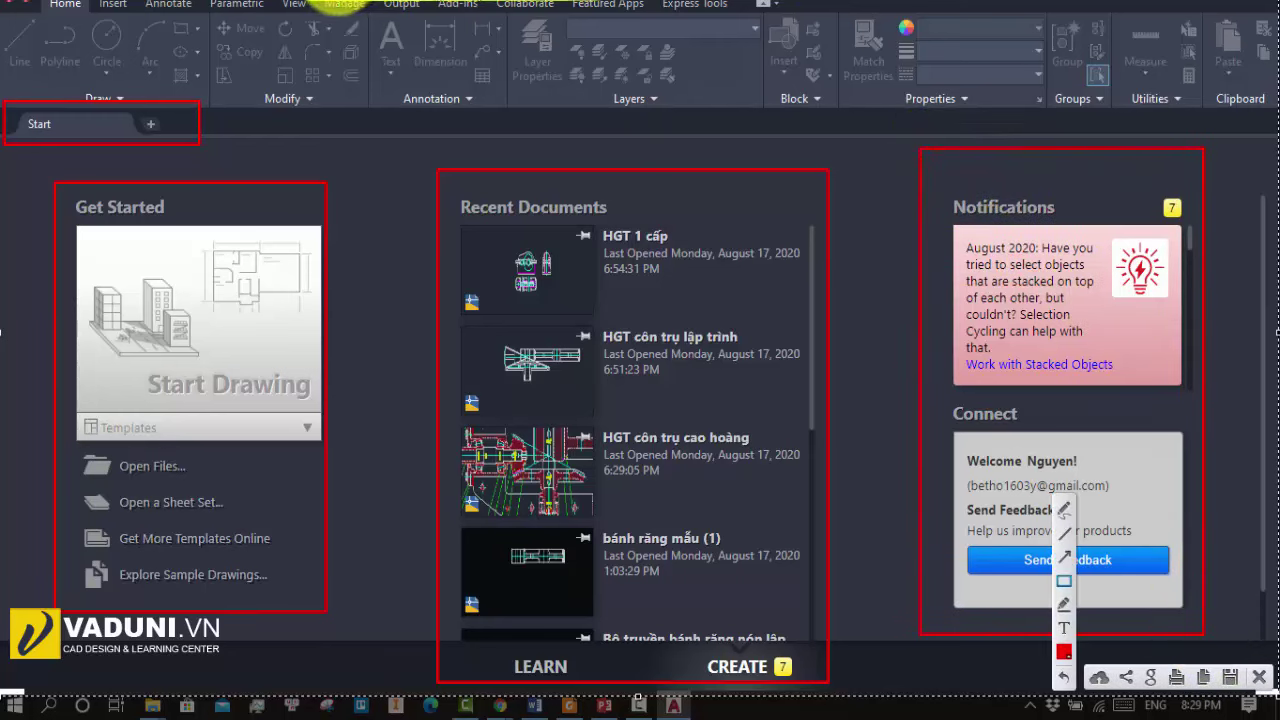
# Draw a red arrow from the ribbon down to the boxed Start tab
pyautogui.moveTo(320, 6); pyautogui.dragTo(380, 2)
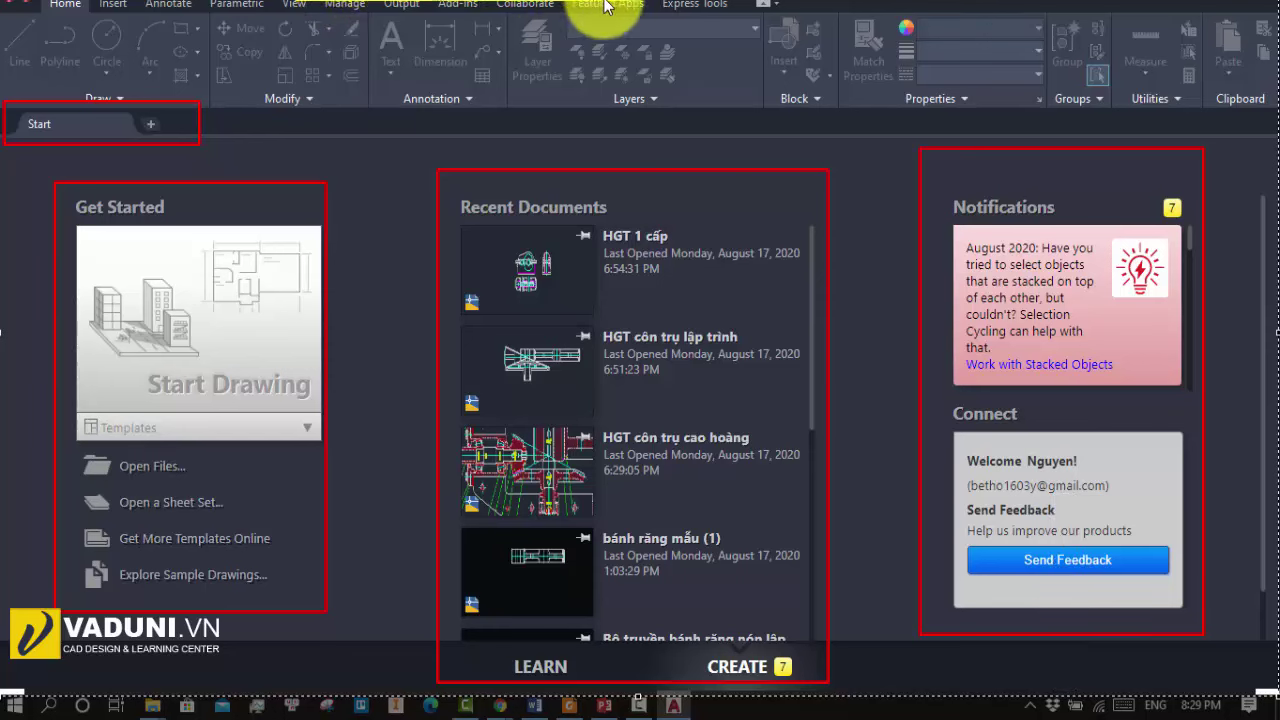
pyautogui.moveTo(608, 4); pyautogui.dragTo(585, 6)
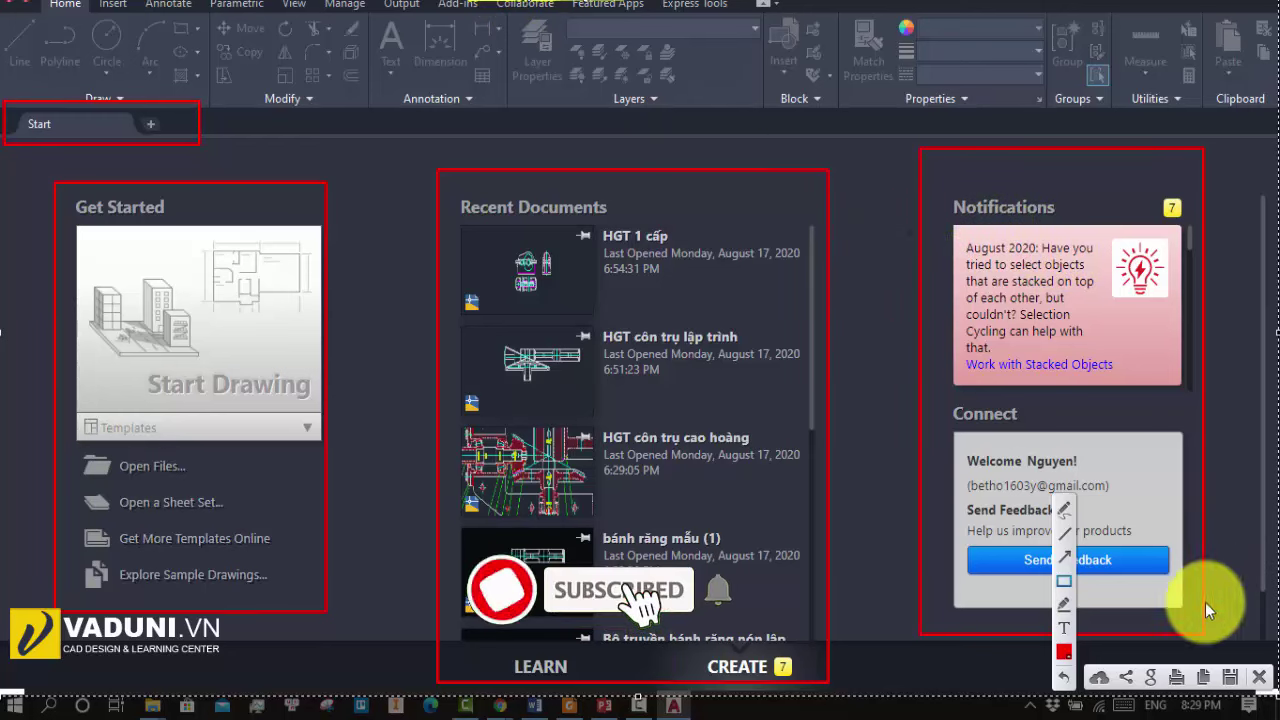
pyautogui.click(1066, 679)
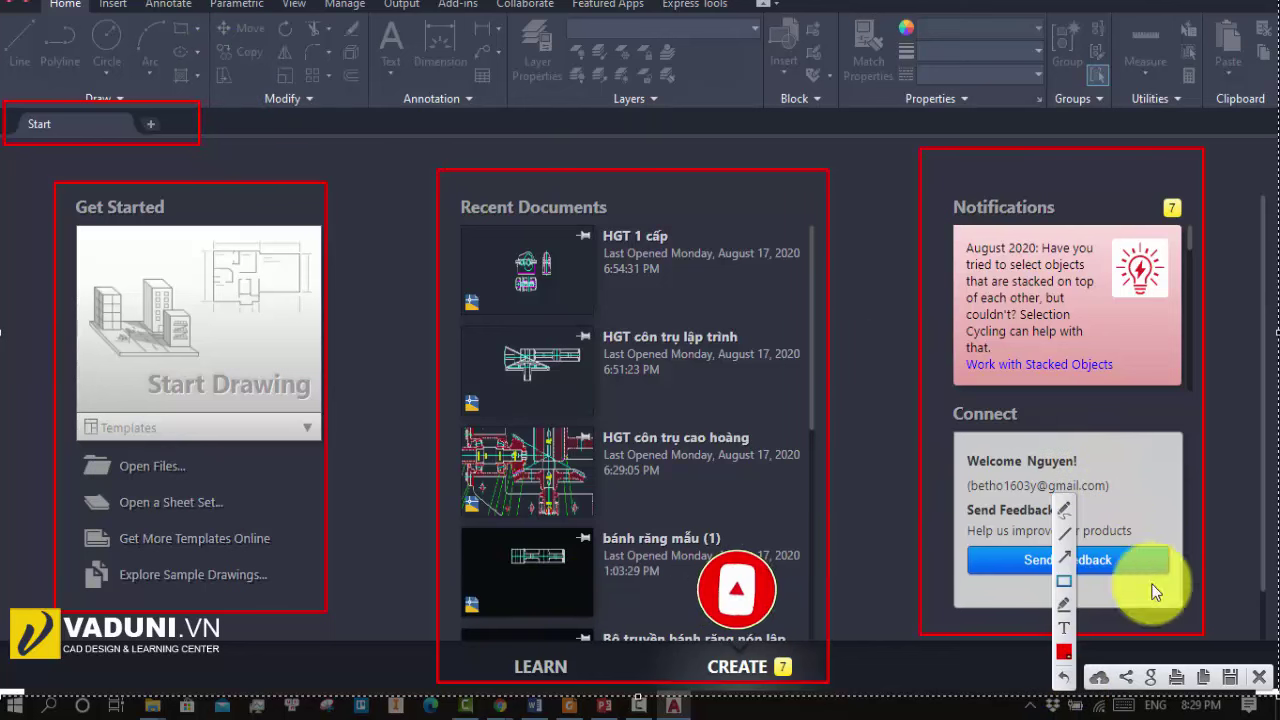
pyautogui.click(1066, 558)
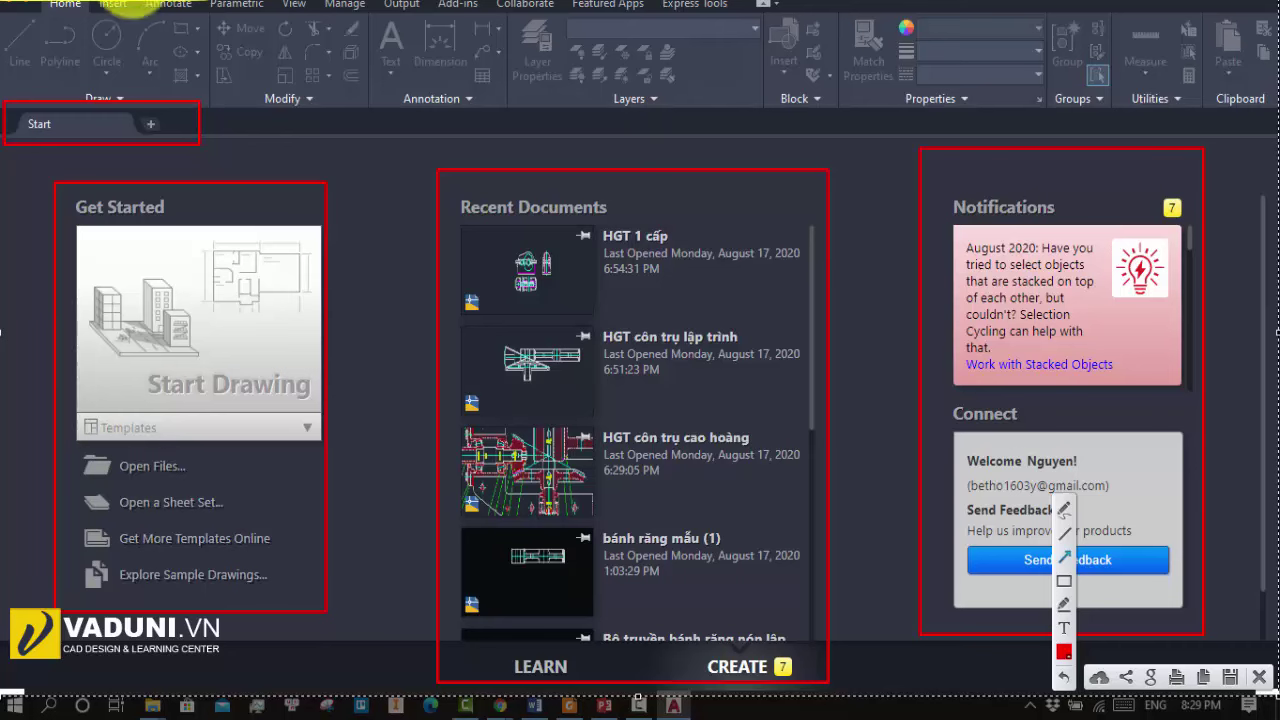
pyautogui.moveTo(398, 26)
pyautogui.mouseDown()
pyautogui.moveTo(291, 97)
pyautogui.moveTo(205, 118)
pyautogui.mouseUp()
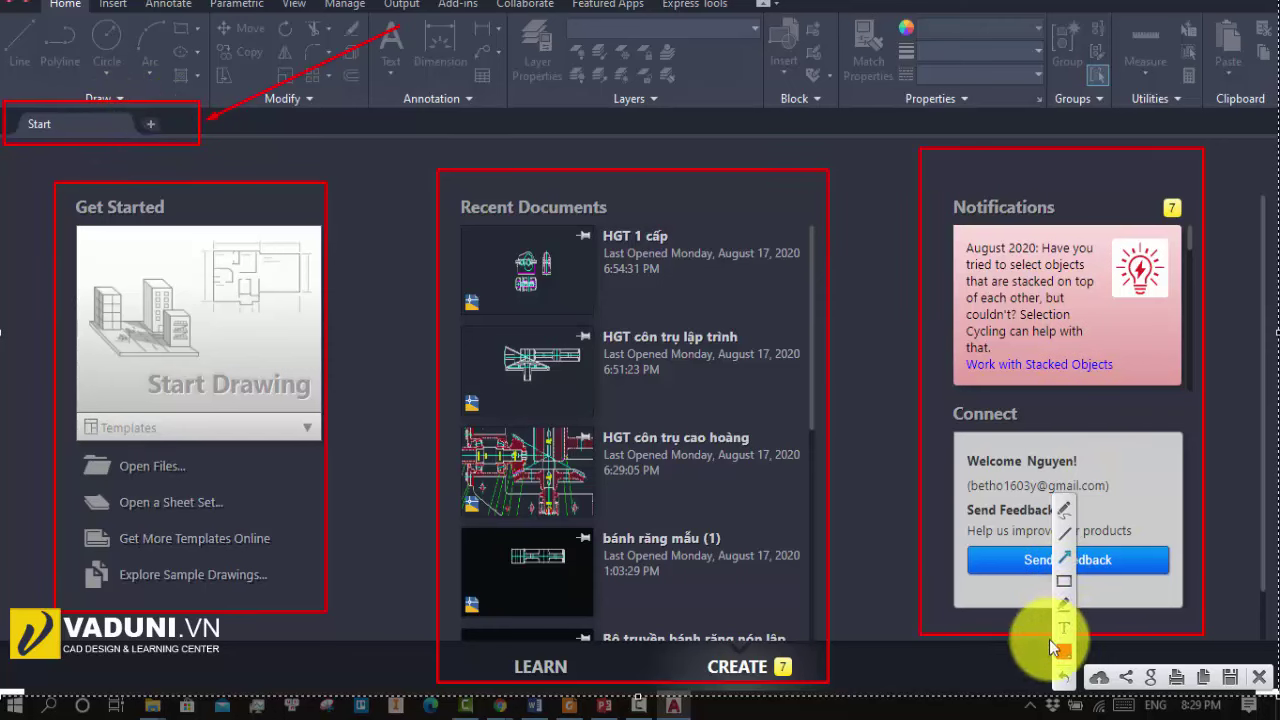
# Highlight beside the Start tab in yellow, arrow Recent Documents and Notifications, then discard the capture
pyautogui.click(1064, 604)
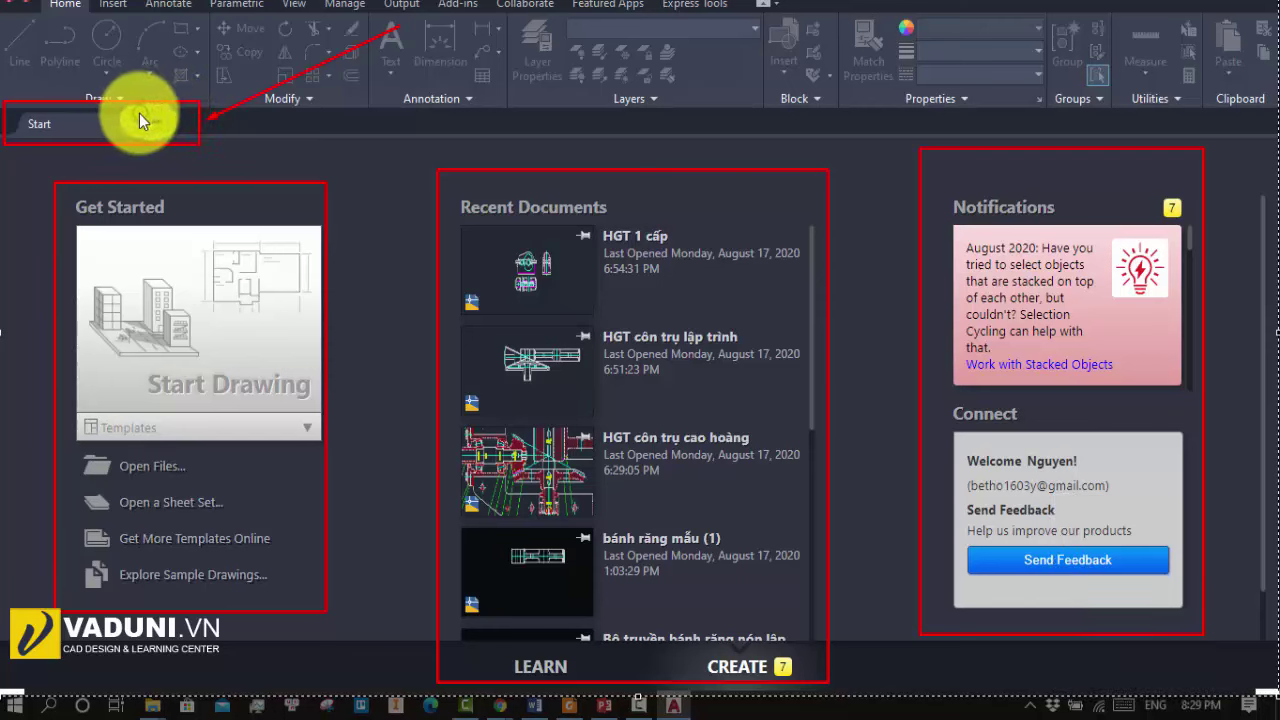
pyautogui.moveTo(162, 119); pyautogui.dragTo(136, 114)
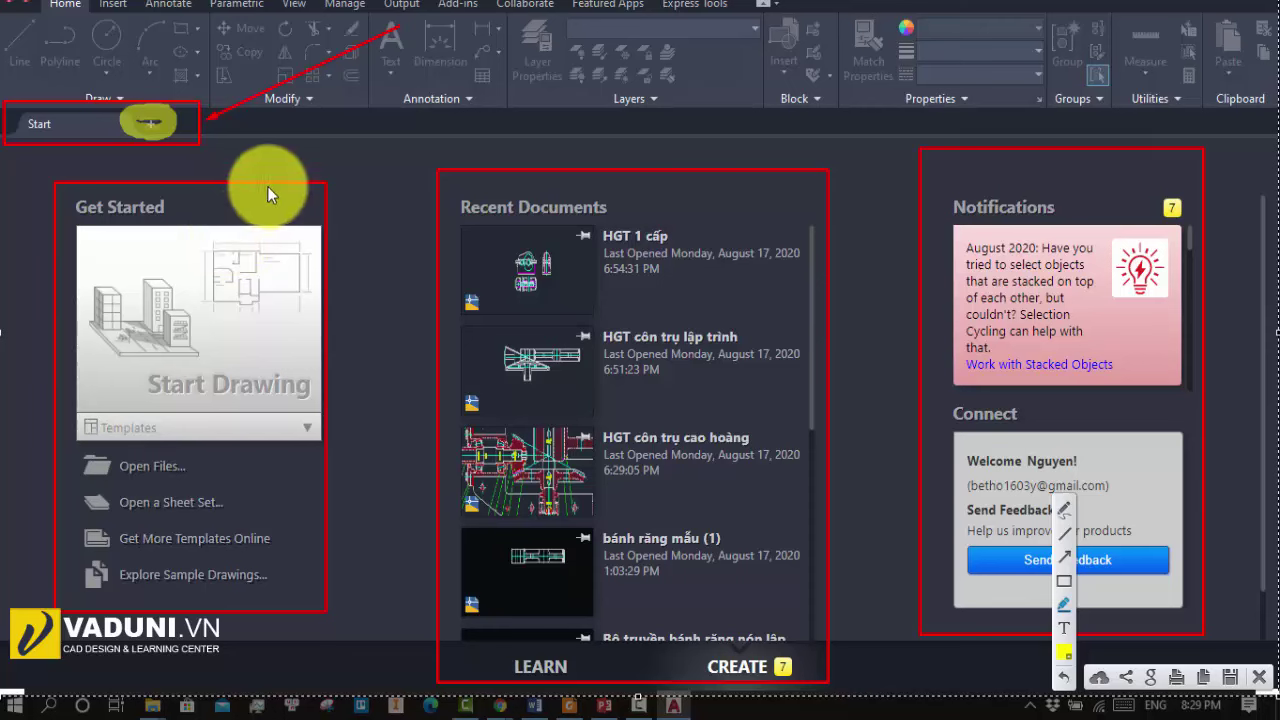
pyautogui.click(1066, 552)
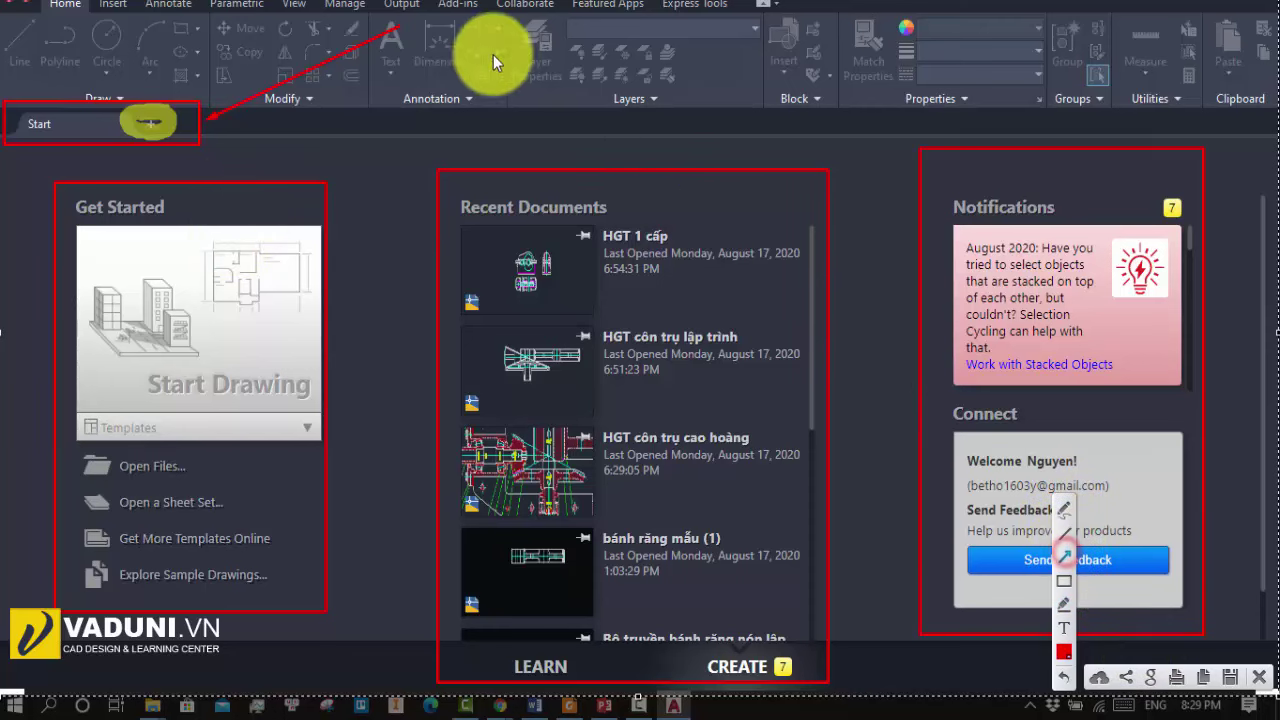
pyautogui.moveTo(424, 35); pyautogui.dragTo(540, 158)
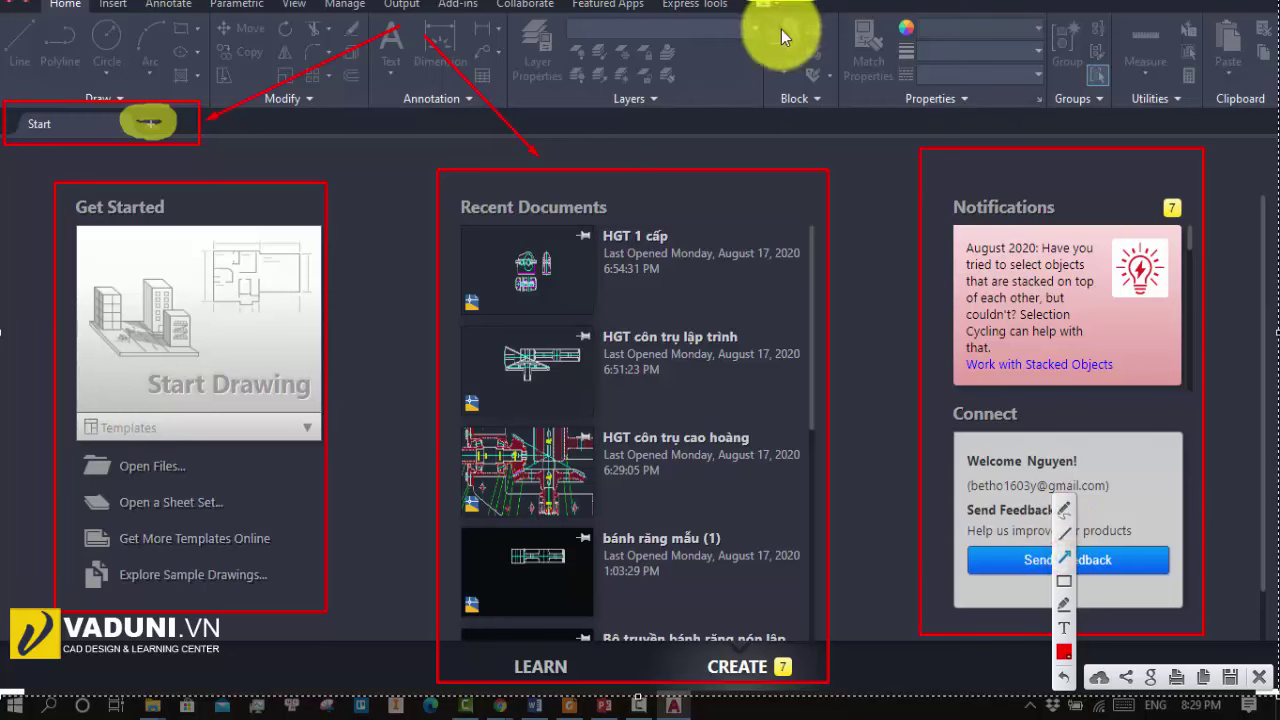
pyautogui.moveTo(781, 29); pyautogui.dragTo(914, 138)
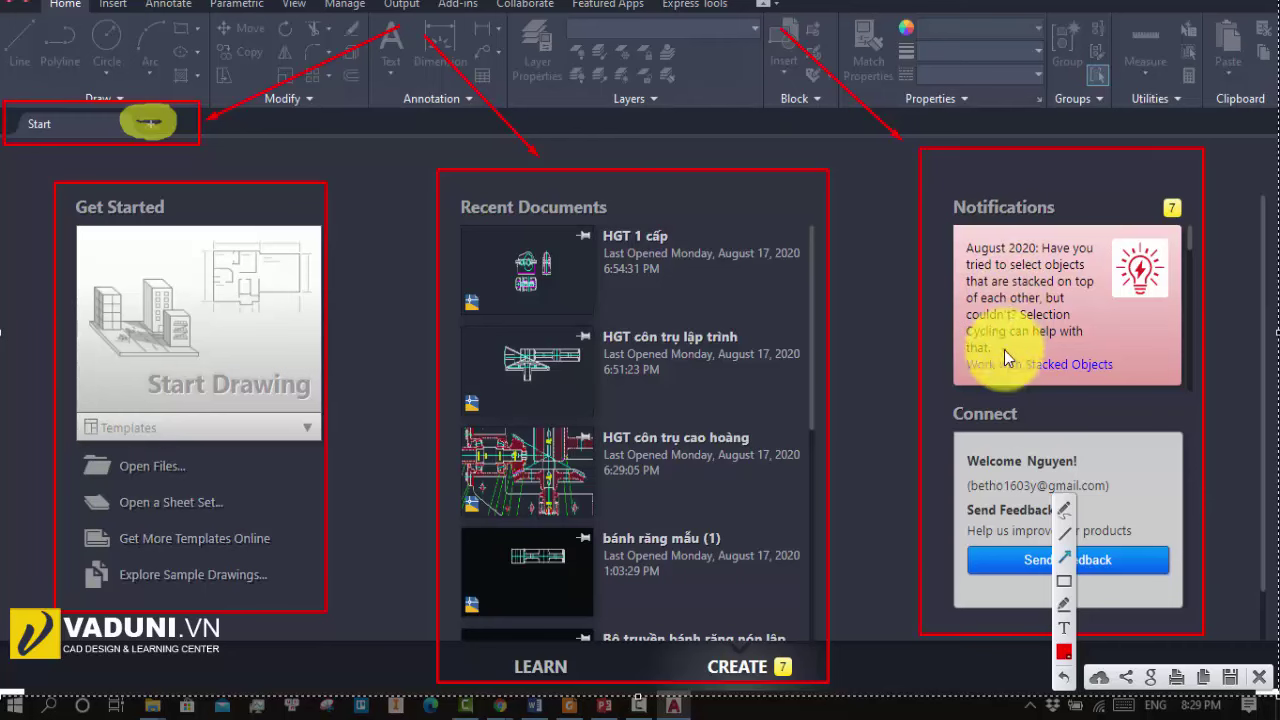
pyautogui.click(1262, 678)
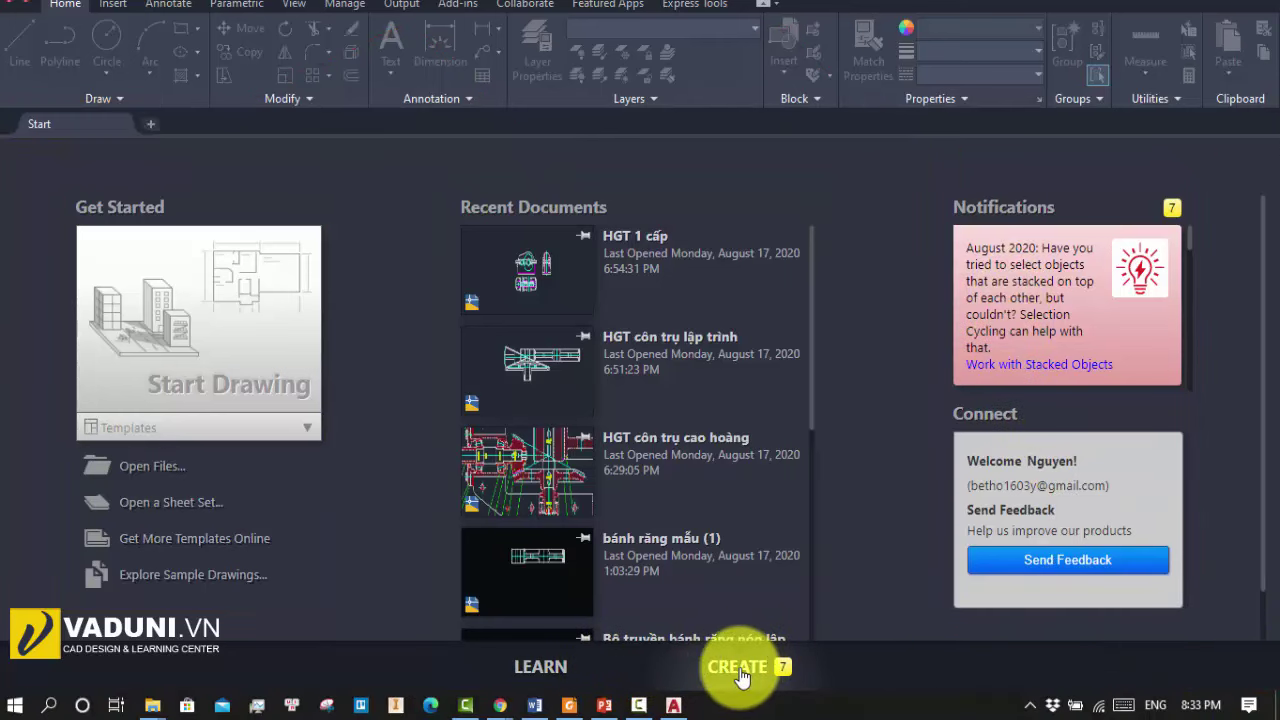
# Browse the Learn page's Getting Started Videos, then return to the Create page
pyautogui.click(533, 676)
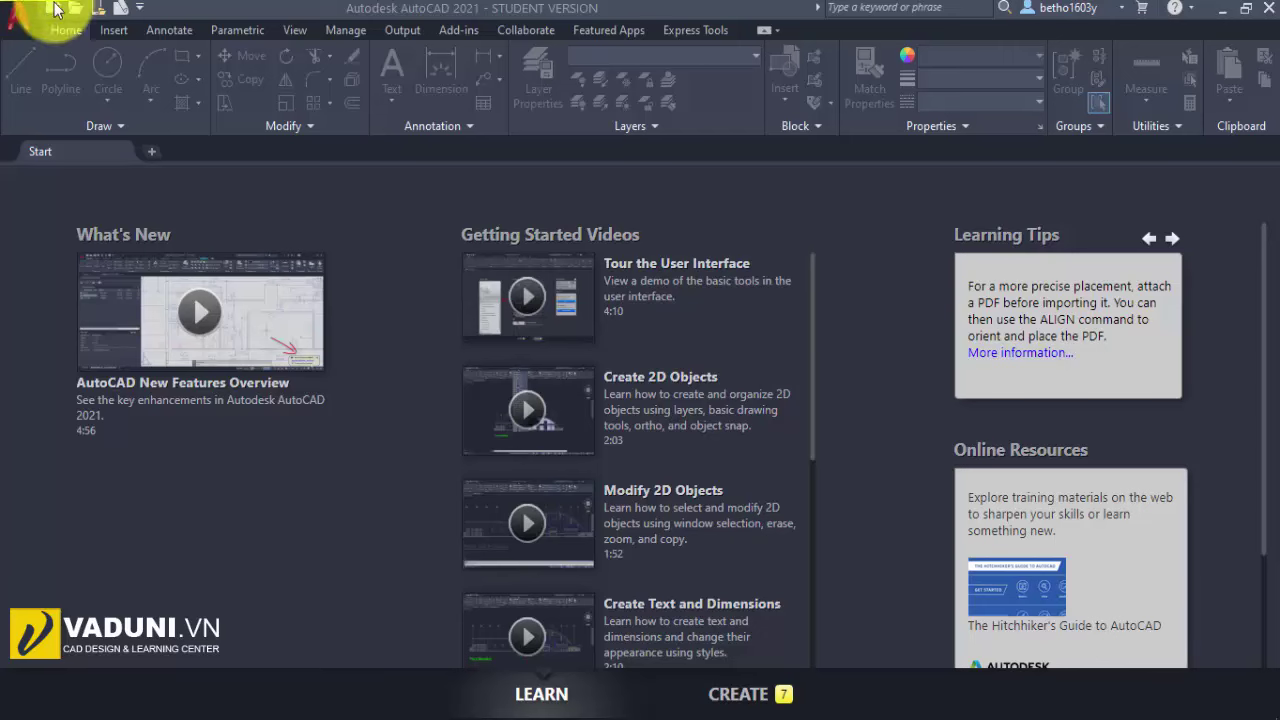
pyautogui.scroll(-1, 706, 423)
pyautogui.scroll(-5, 608, 457)
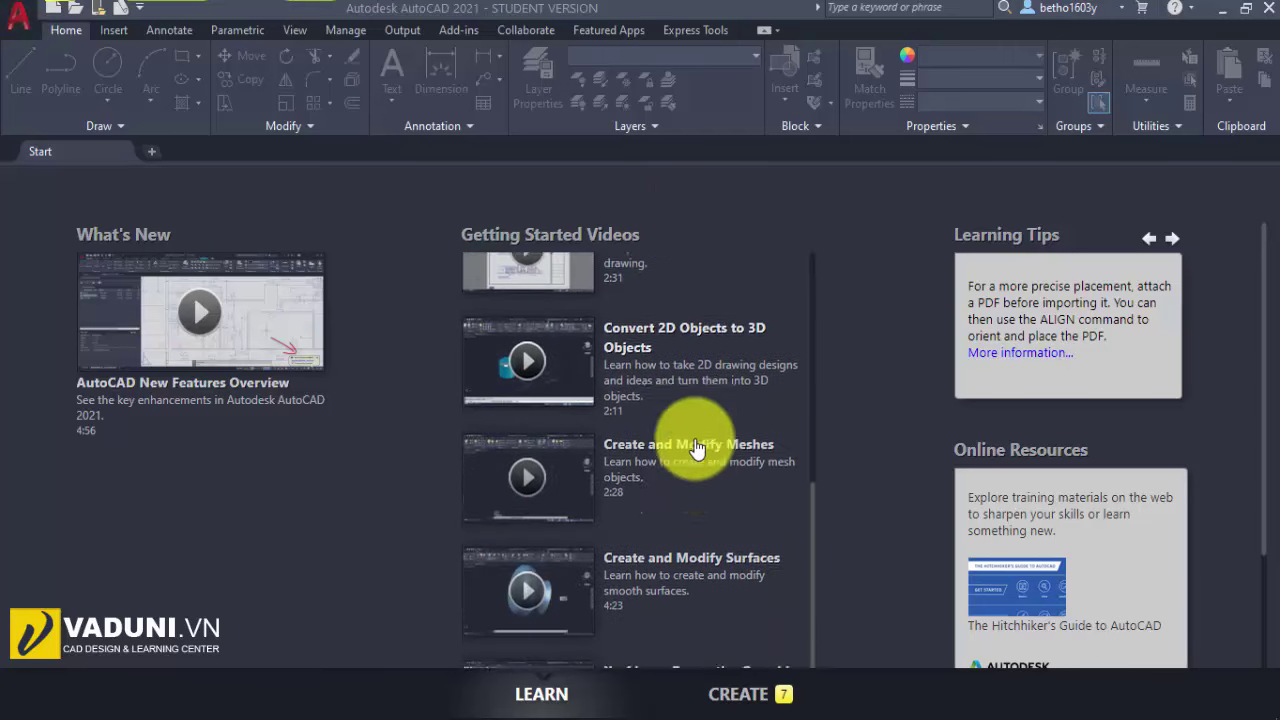
pyautogui.scroll(-3, 608, 371)
pyautogui.scroll(1, 697, 452)
pyautogui.scroll(3, 697, 456)
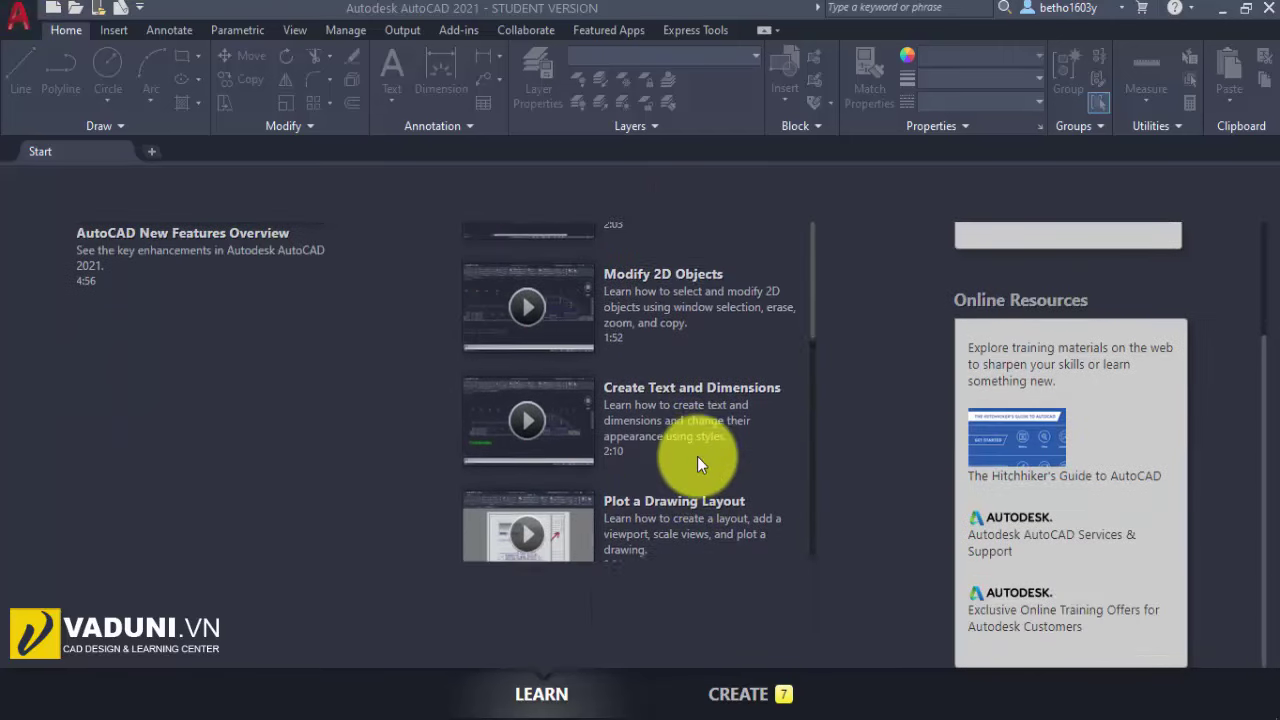
pyautogui.scroll(1, 697, 456)
pyautogui.scroll(2, 701, 466)
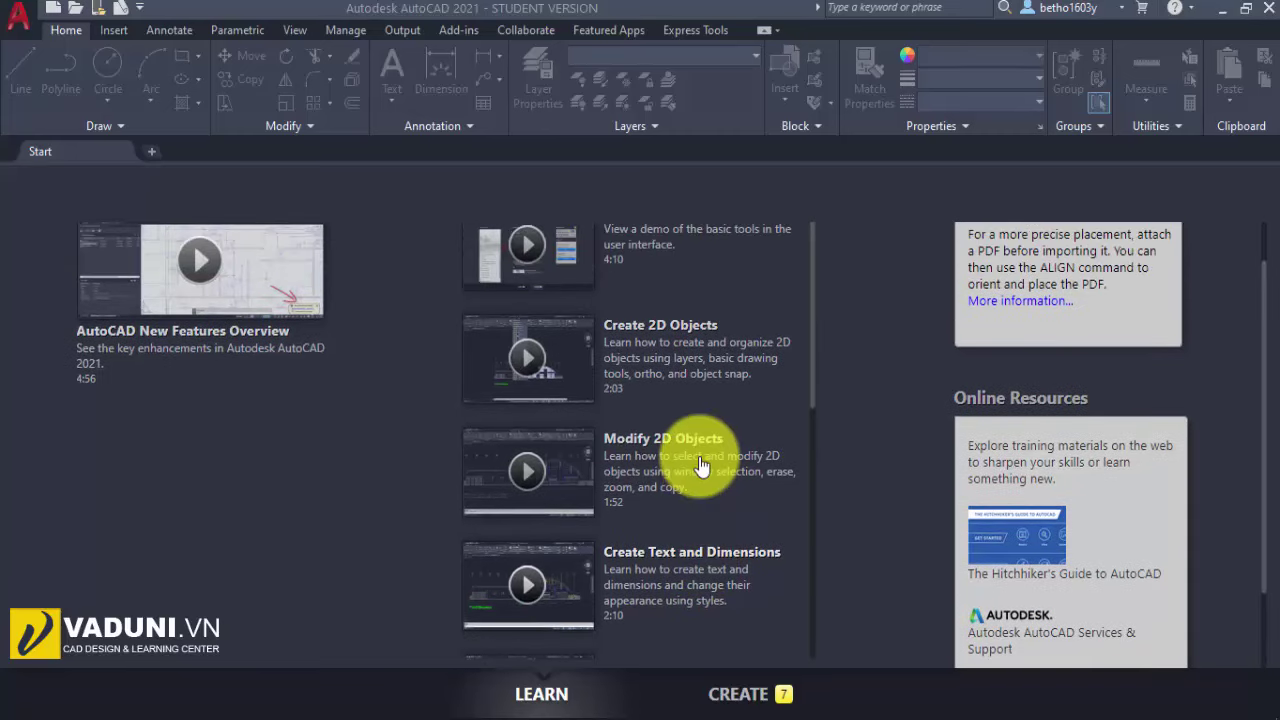
pyautogui.scroll(1, 701, 466)
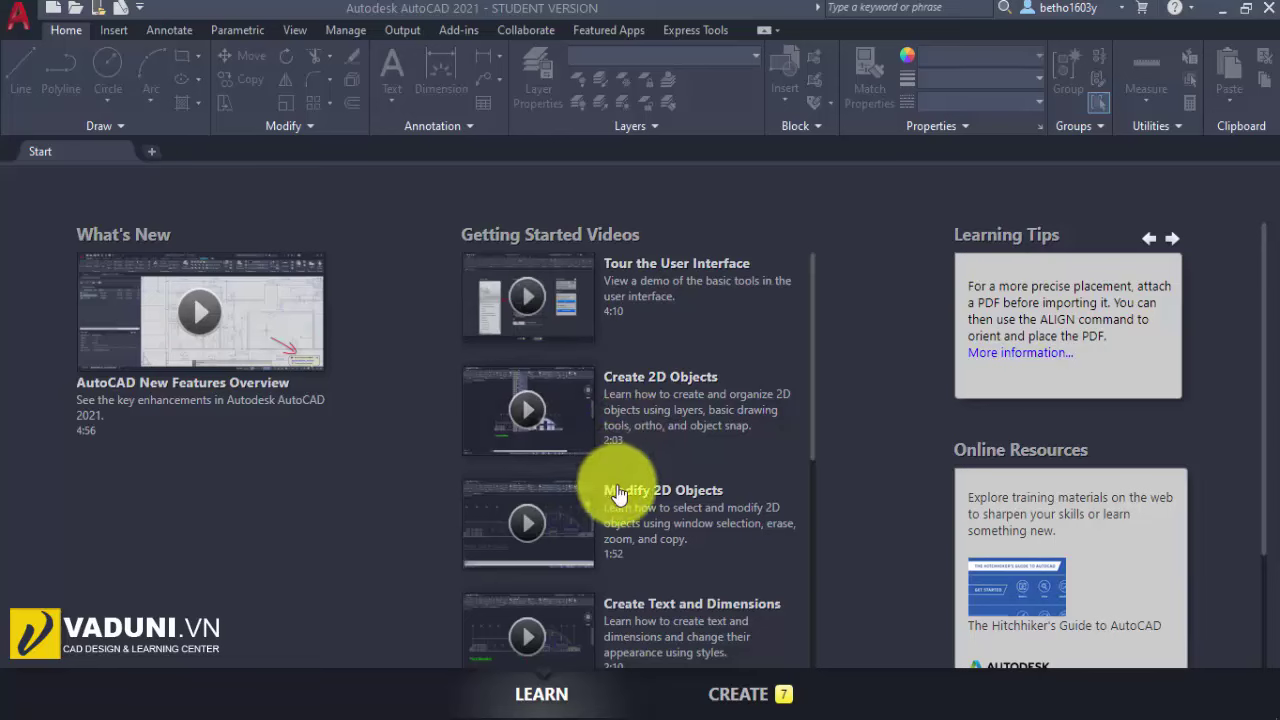
pyautogui.click(760, 695)
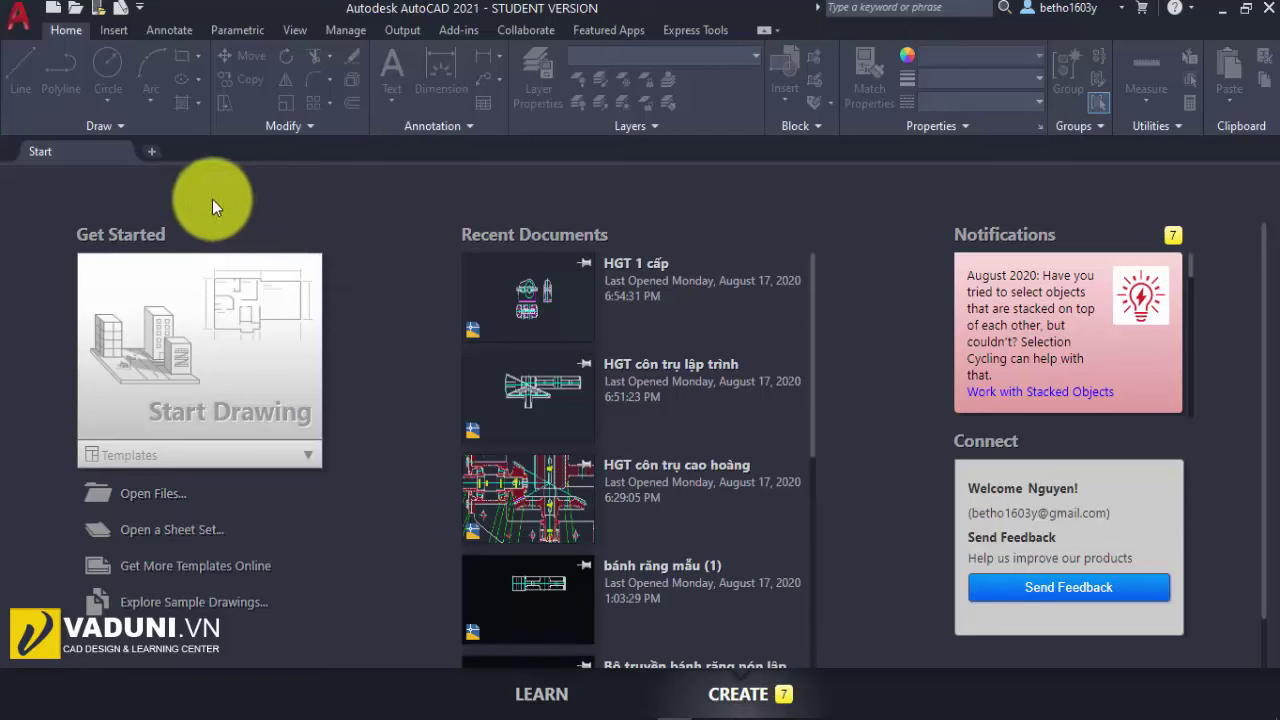
# Open a new blank Drawing1 and capture the whole window for markup
pyautogui.click(153, 149)
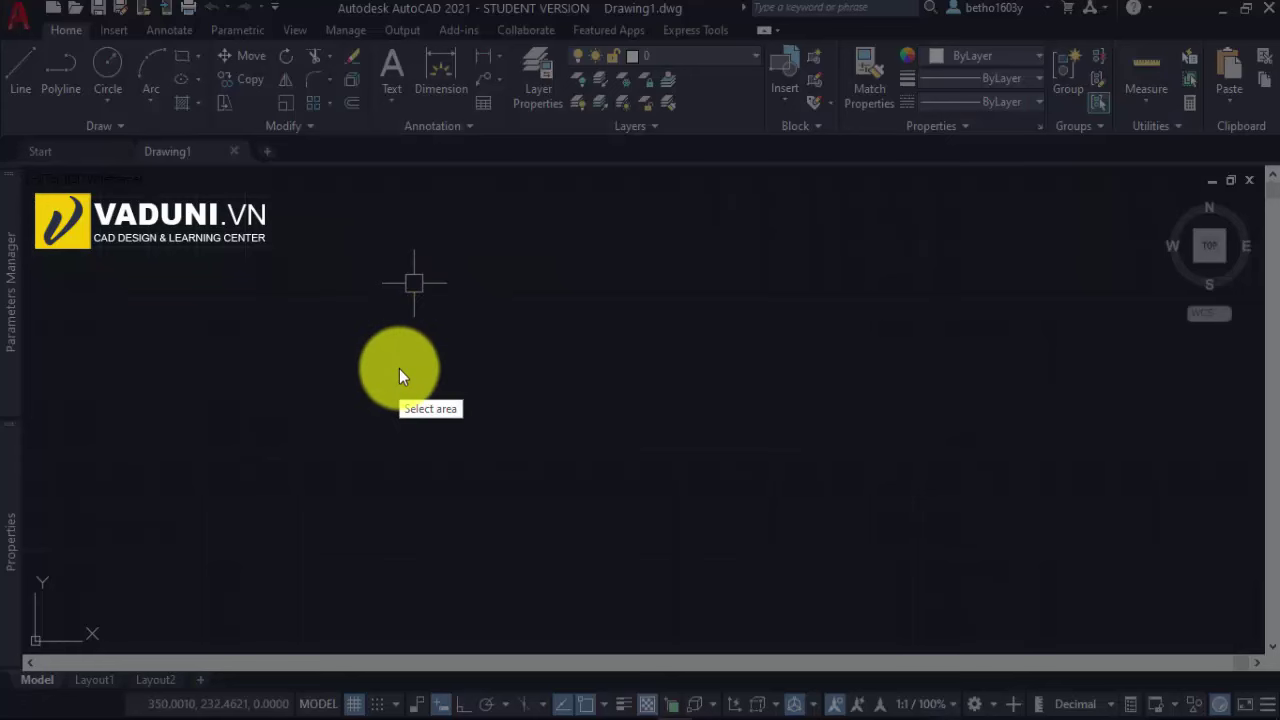
pyautogui.moveTo(5, 10); pyautogui.dragTo(1266, 708)
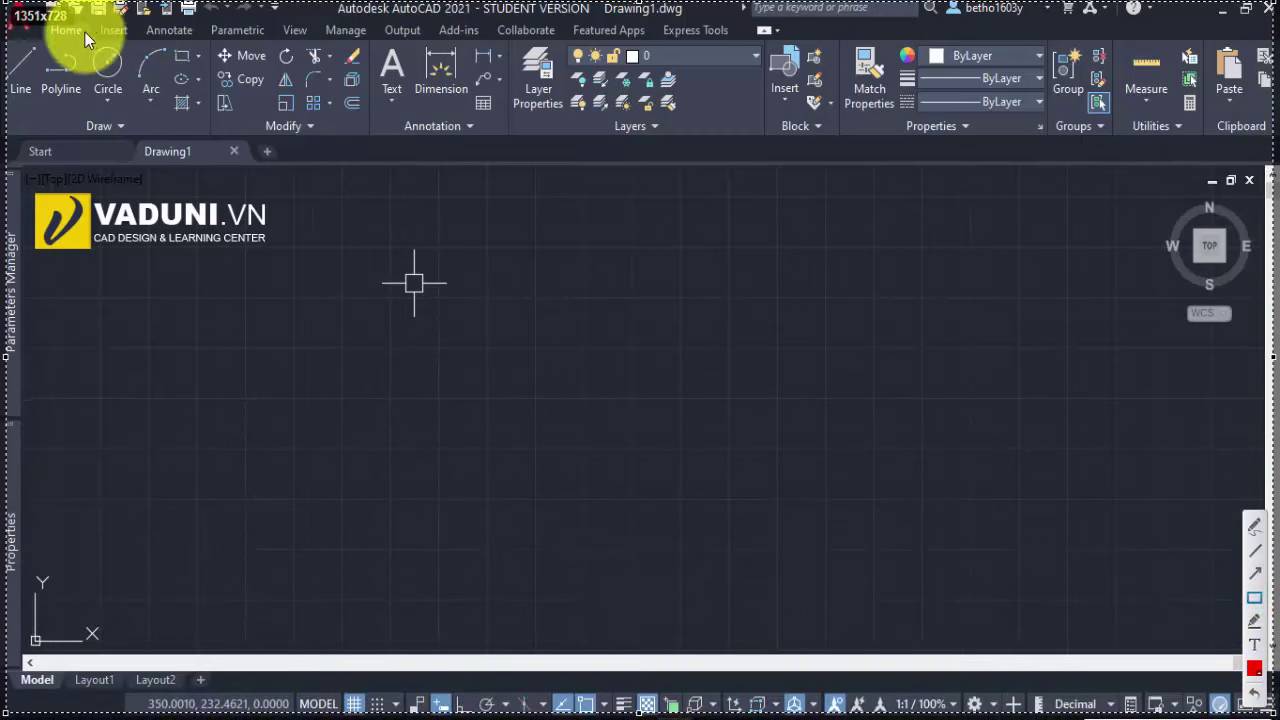
pyautogui.moveTo(104, 18); pyautogui.dragTo(243, 22)
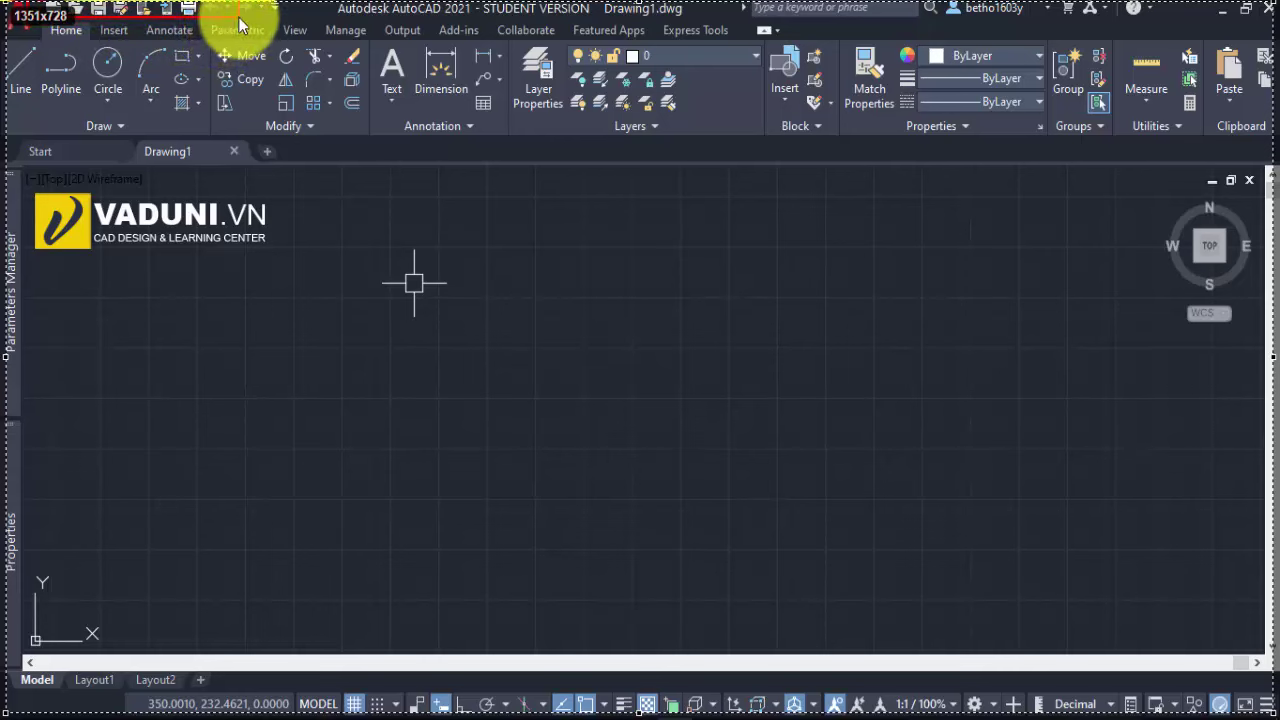
pyautogui.moveTo(10, 28); pyautogui.dragTo(1267, 138)
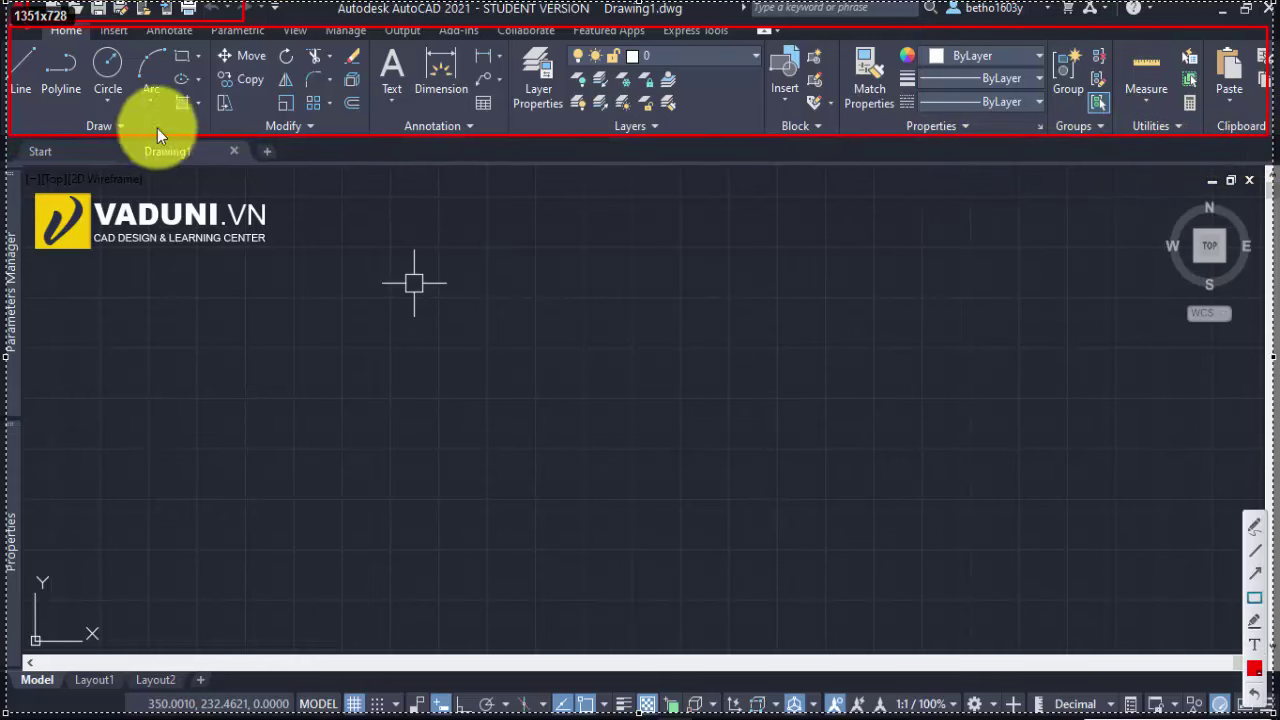
pyautogui.moveTo(16, 141); pyautogui.dragTo(306, 170)
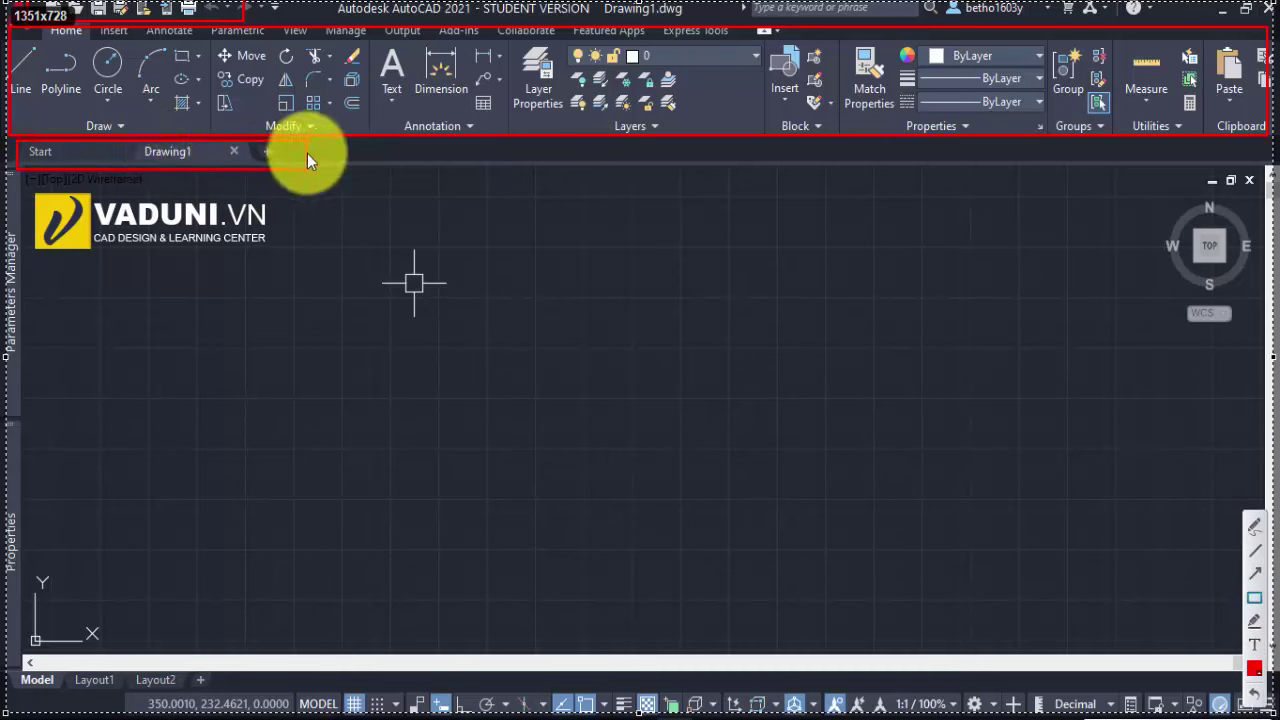
pyautogui.moveTo(30, 195); pyautogui.dragTo(1251, 644)
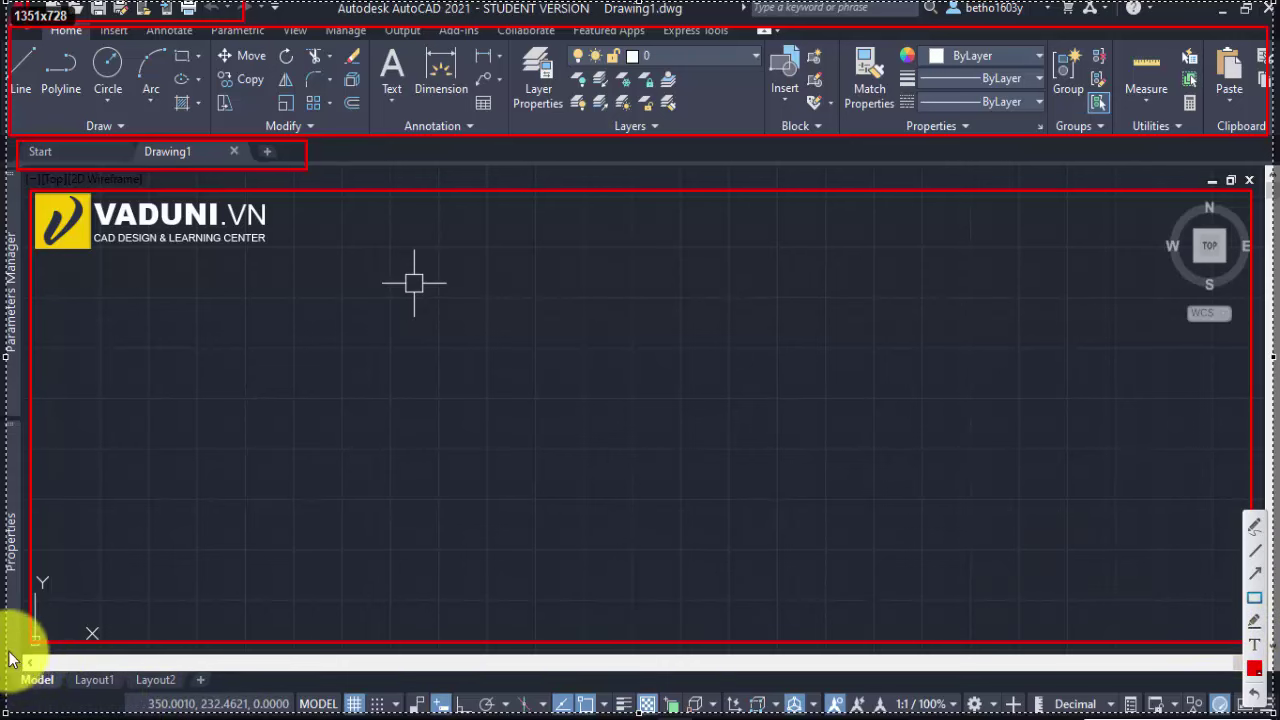
pyautogui.moveTo(9, 643)
pyautogui.mouseDown()
pyautogui.moveTo(64, 686)
pyautogui.moveTo(209, 686)
pyautogui.mouseUp()
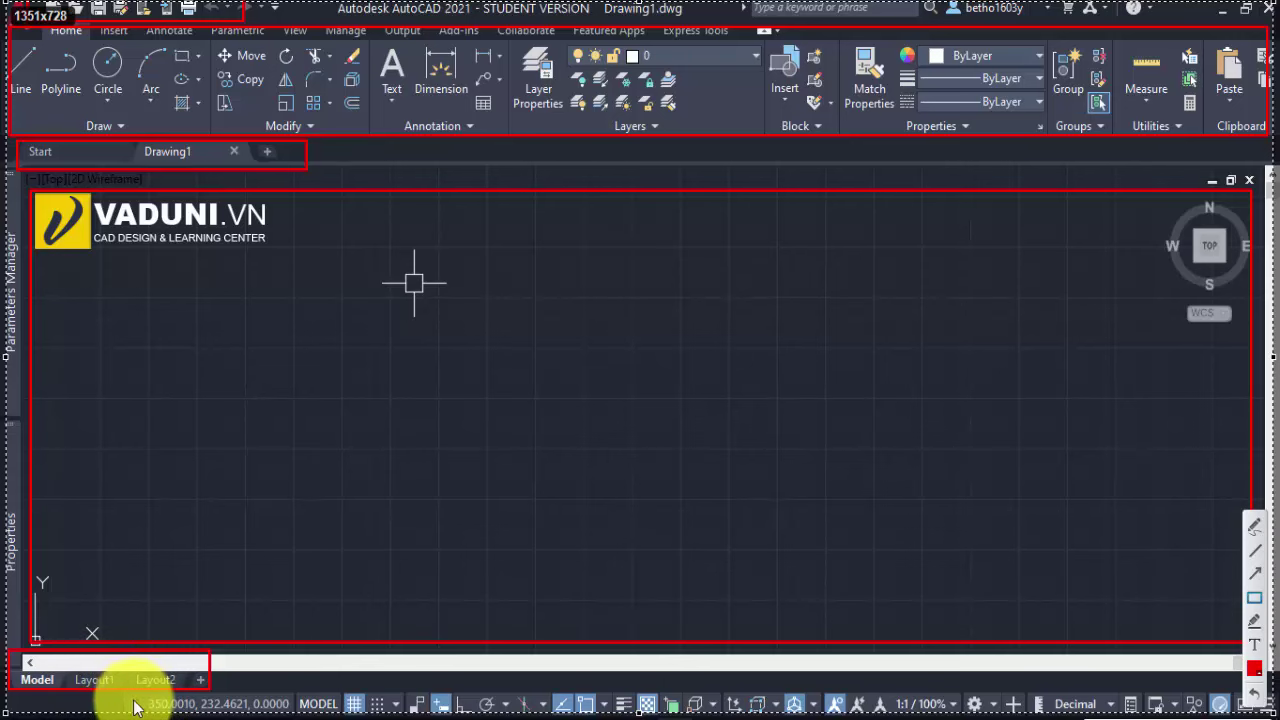
pyautogui.moveTo(117, 687); pyautogui.dragTo(1266, 713)
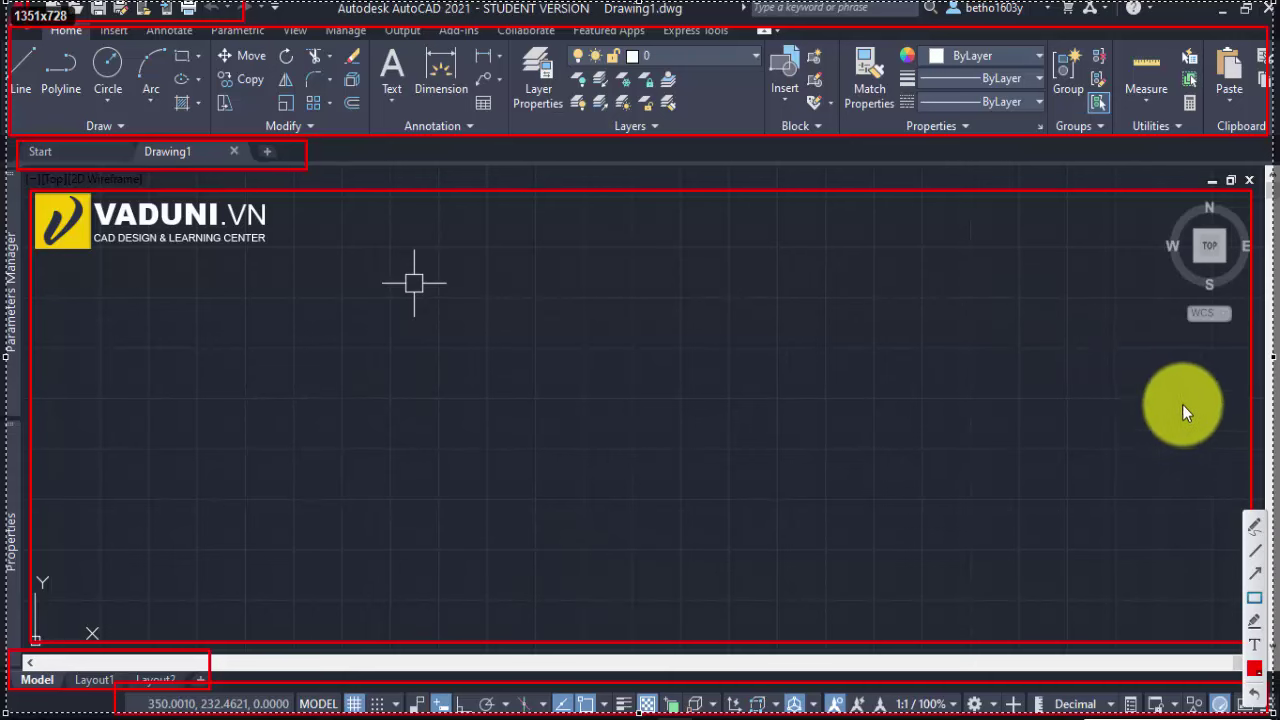
pyautogui.click(1255, 573)
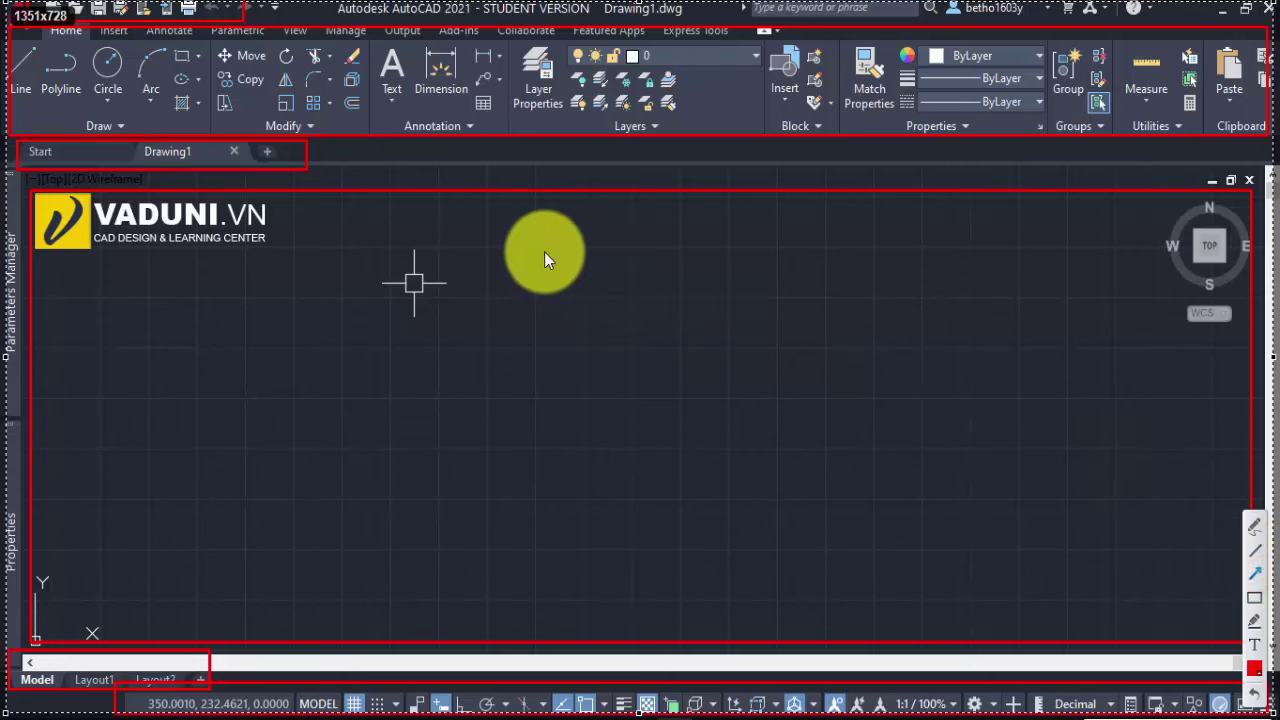
pyautogui.moveTo(412, 117)
pyautogui.mouseDown()
pyautogui.moveTo(316, 74)
pyautogui.moveTo(252, 16)
pyautogui.mouseUp()
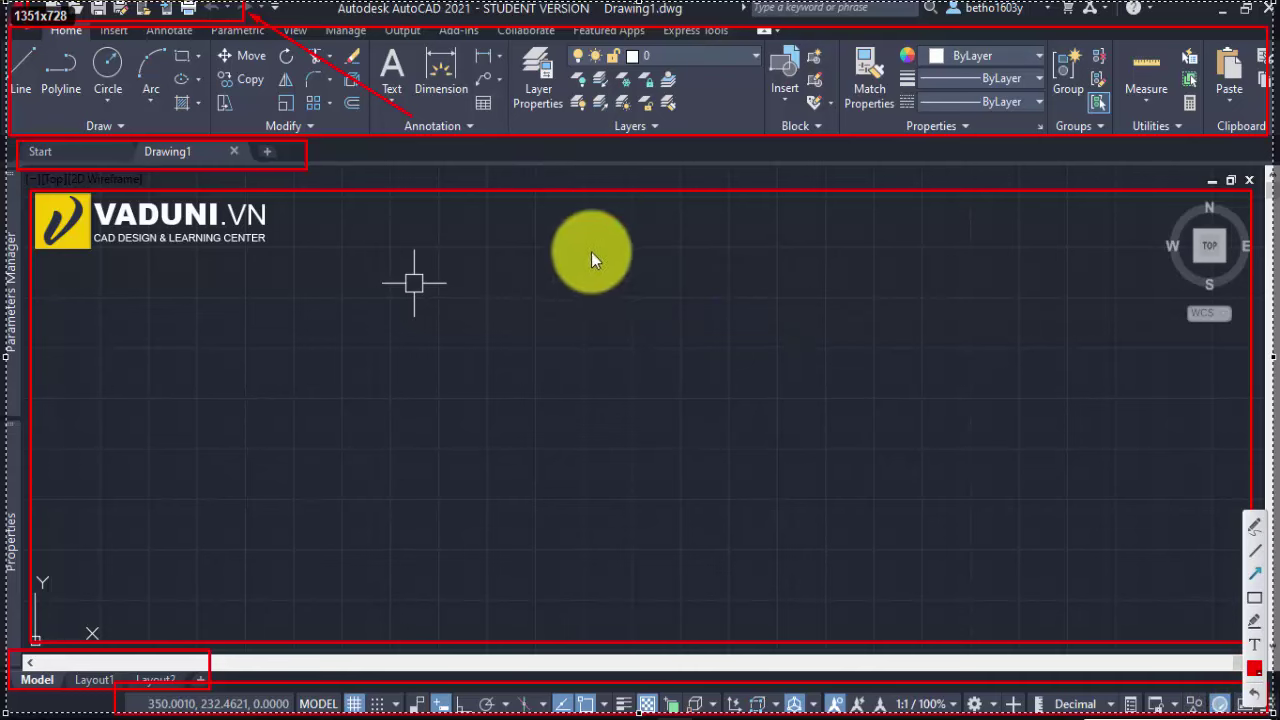
pyautogui.moveTo(575, 268); pyautogui.dragTo(513, 120)
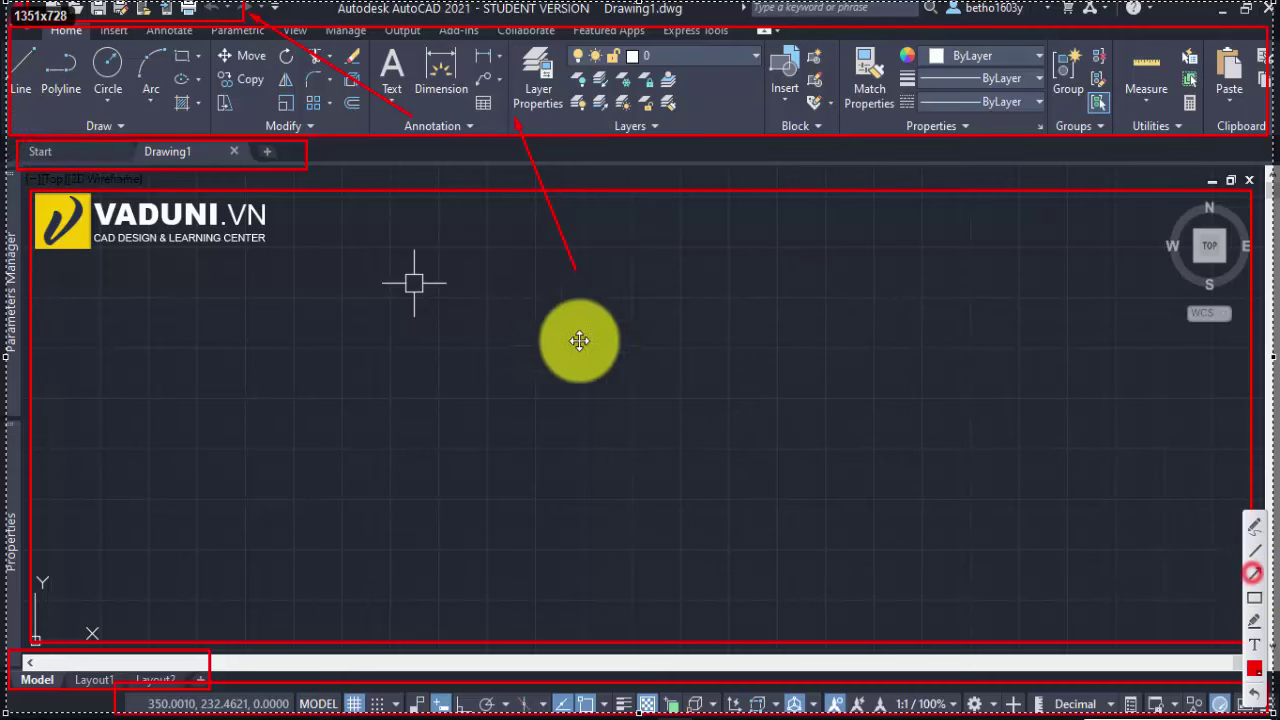
pyautogui.click(1254, 573)
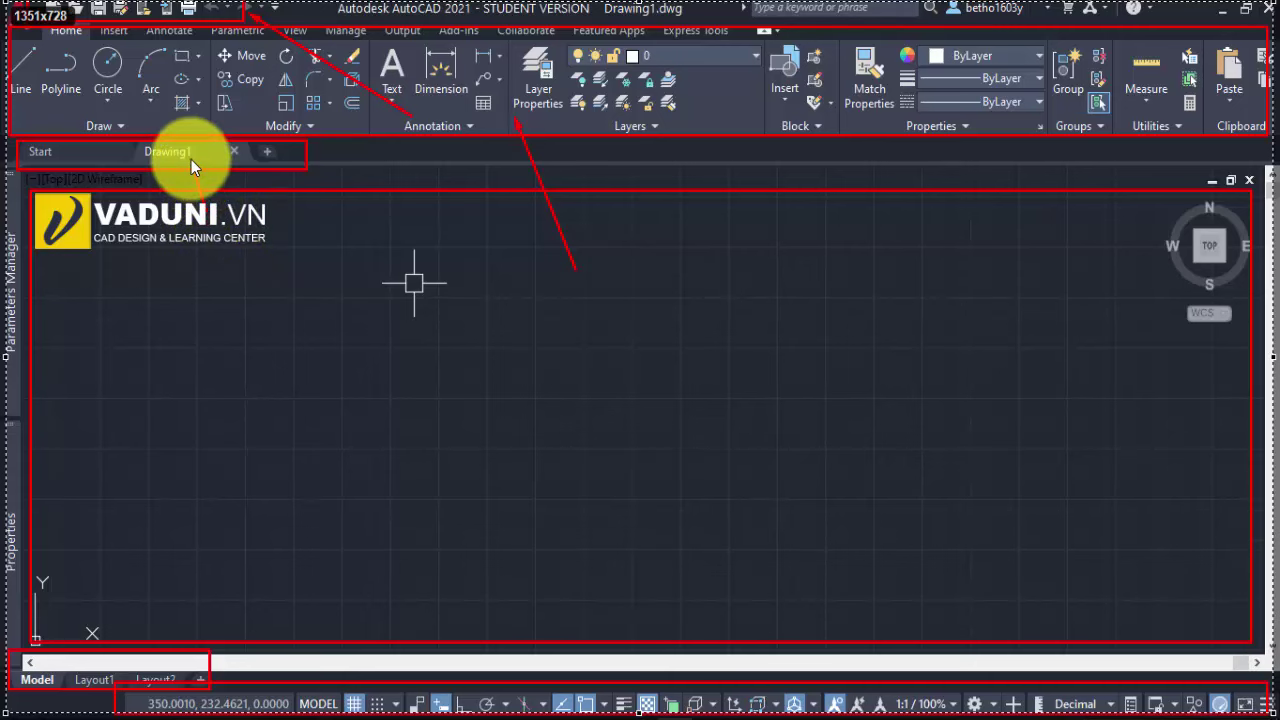
pyautogui.moveTo(226, 159); pyautogui.dragTo(377, 140)
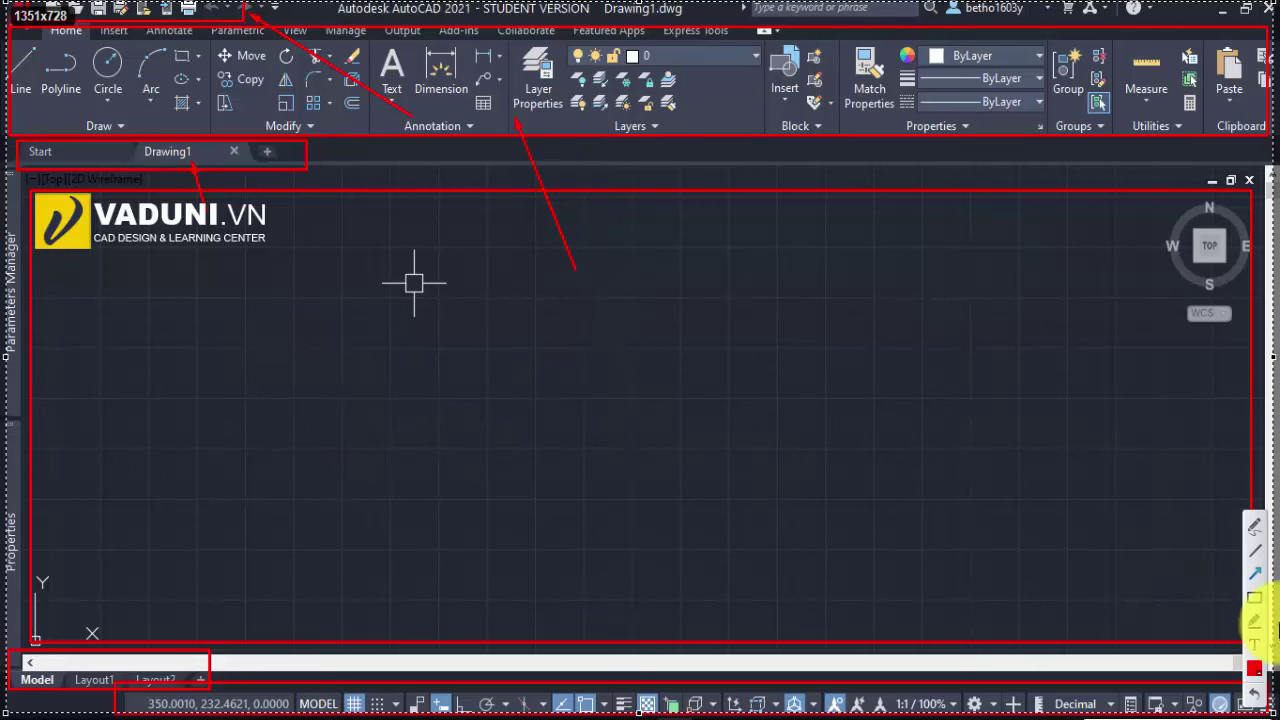
pyautogui.moveTo(899, 259); pyautogui.dragTo(742, 402)
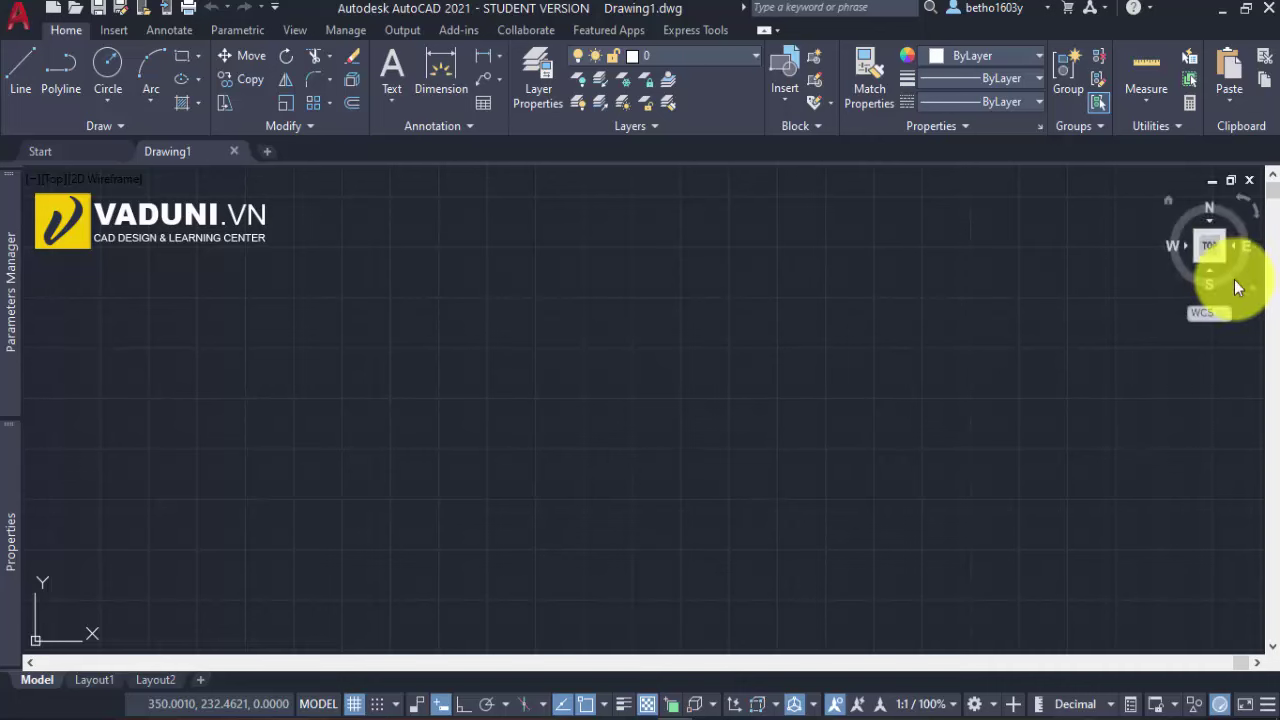
pyautogui.moveTo(1209, 246)
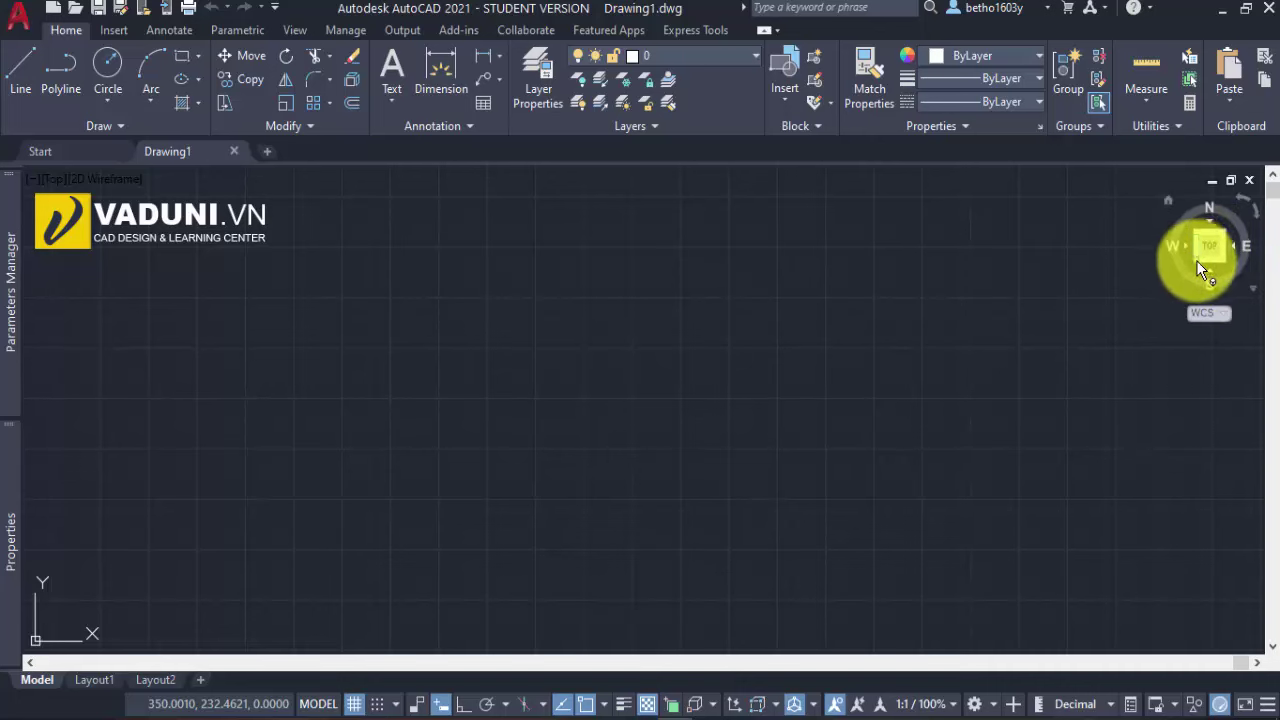
pyautogui.click(1196, 264)
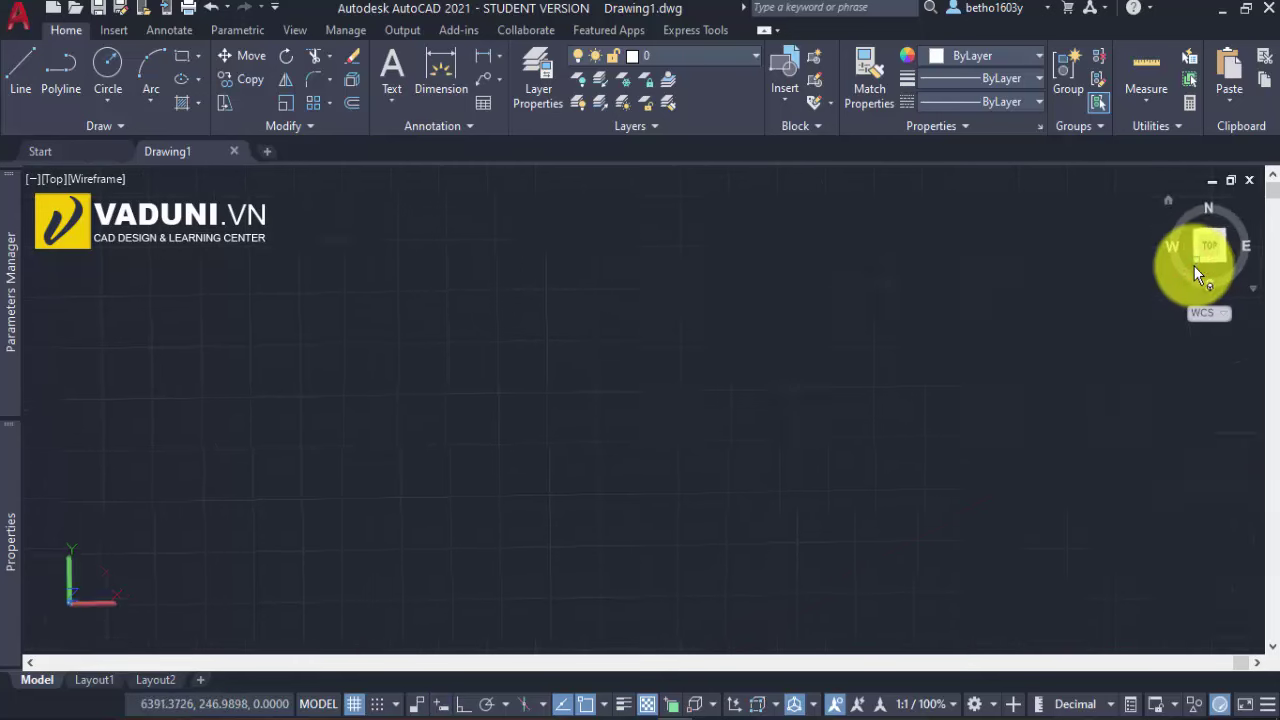
pyautogui.click(1236, 240)
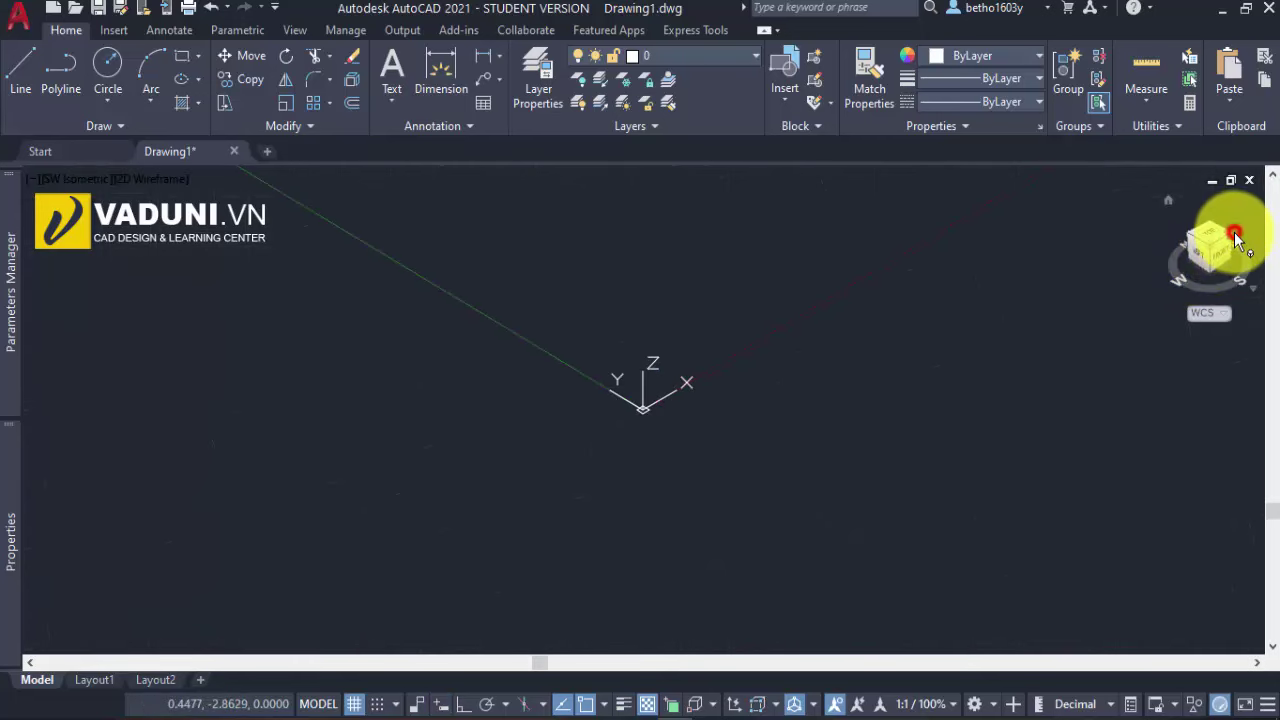
pyautogui.click(1236, 240)
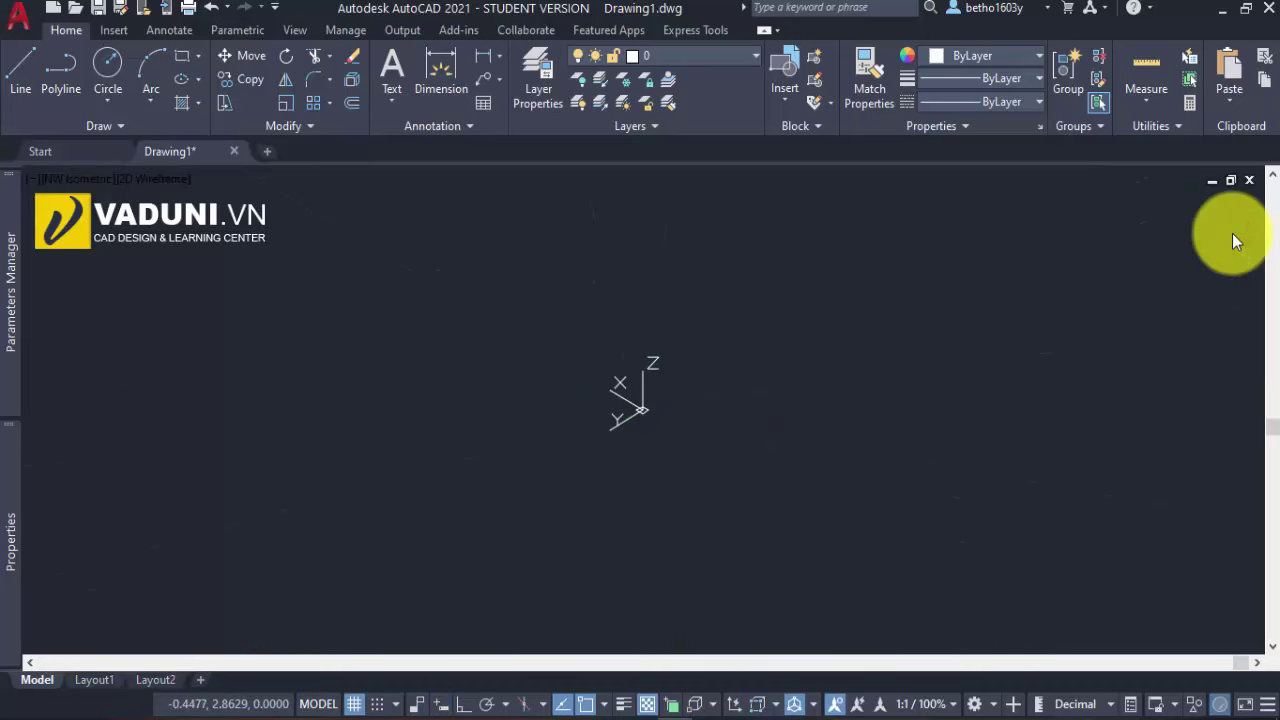
pyautogui.click(1236, 240)
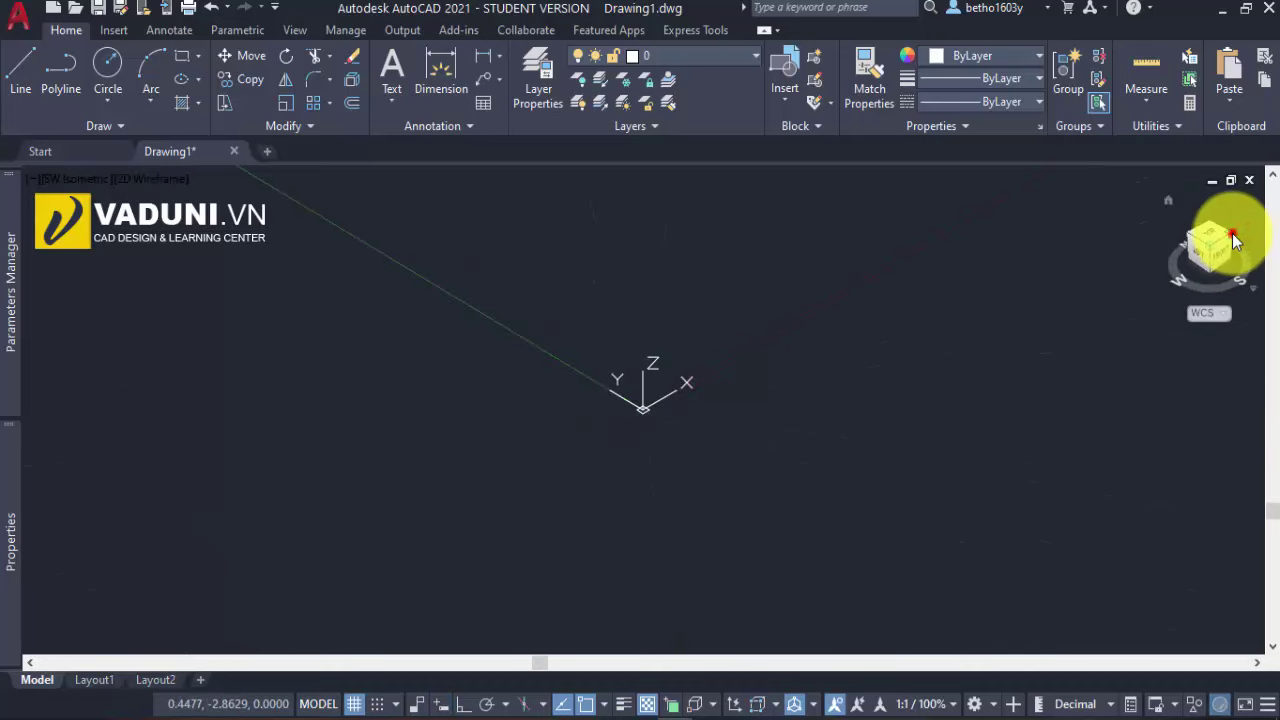
pyautogui.click(1215, 243)
pyautogui.click(1214, 241)
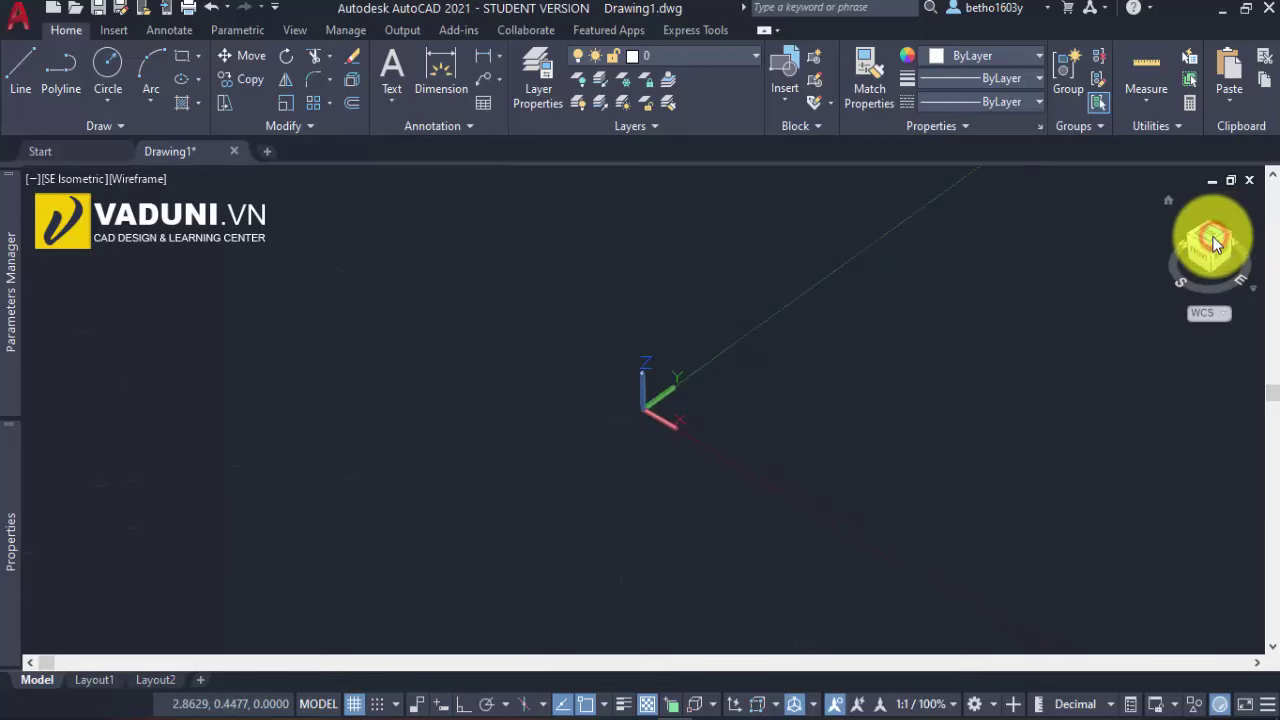
pyautogui.moveTo(1063, 289); pyautogui.dragTo(731, 463, button='middle')
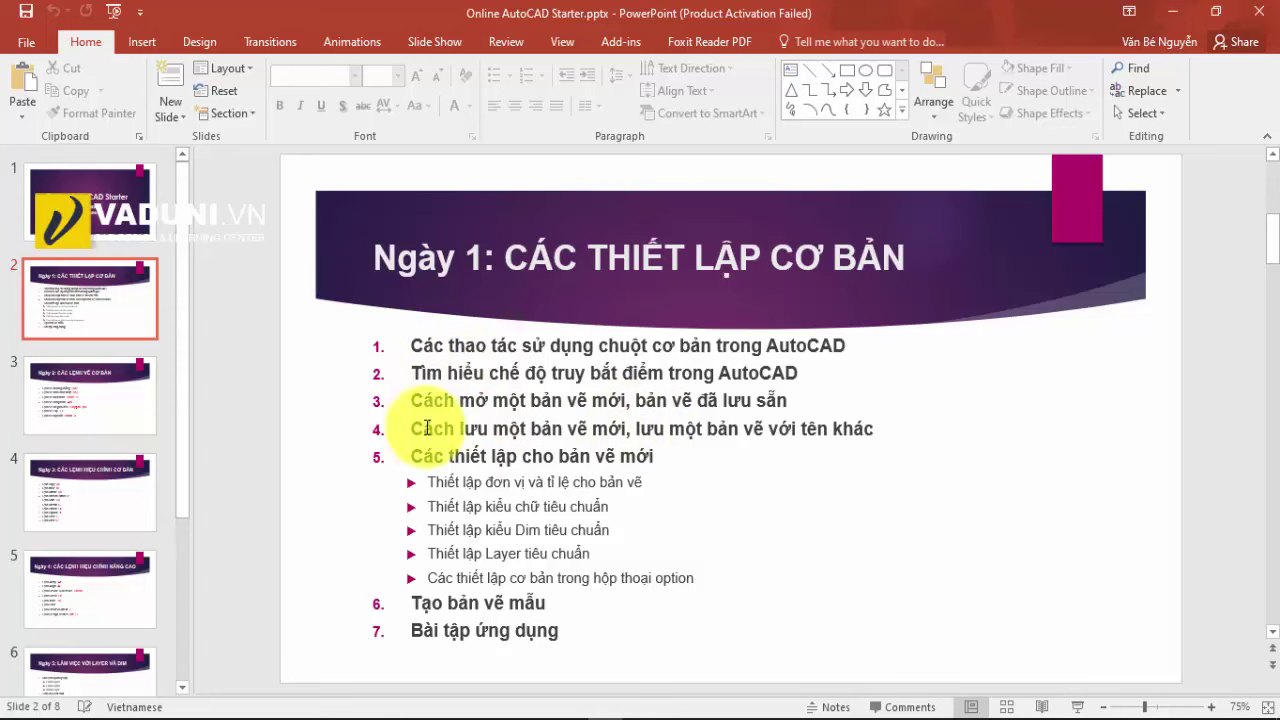
# Select the slide 2 outline item about saving drawings, then minimize PowerPoint
pyautogui.moveTo(410, 428); pyautogui.dragTo(878, 430)
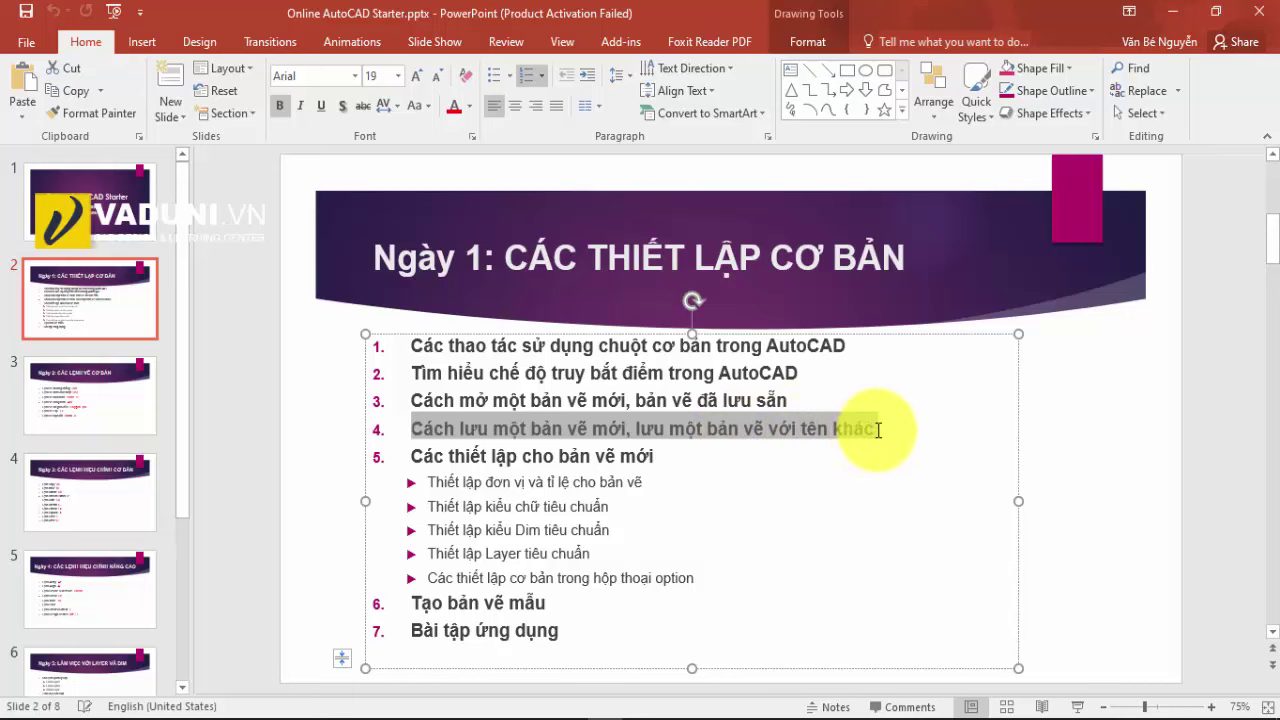
pyautogui.click(1165, 13)
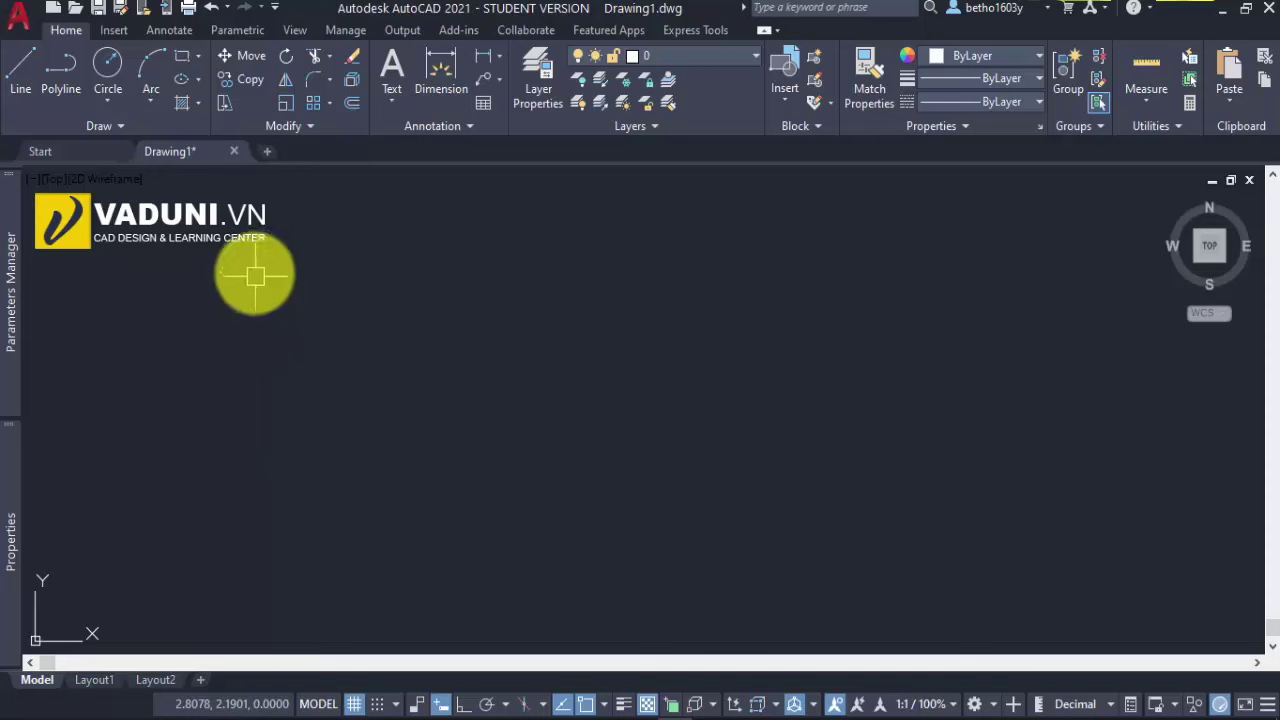
# Create three new blank drawings, Drawing2 through Drawing4, from the acadiso.dwt template
pyautogui.click(268, 152)
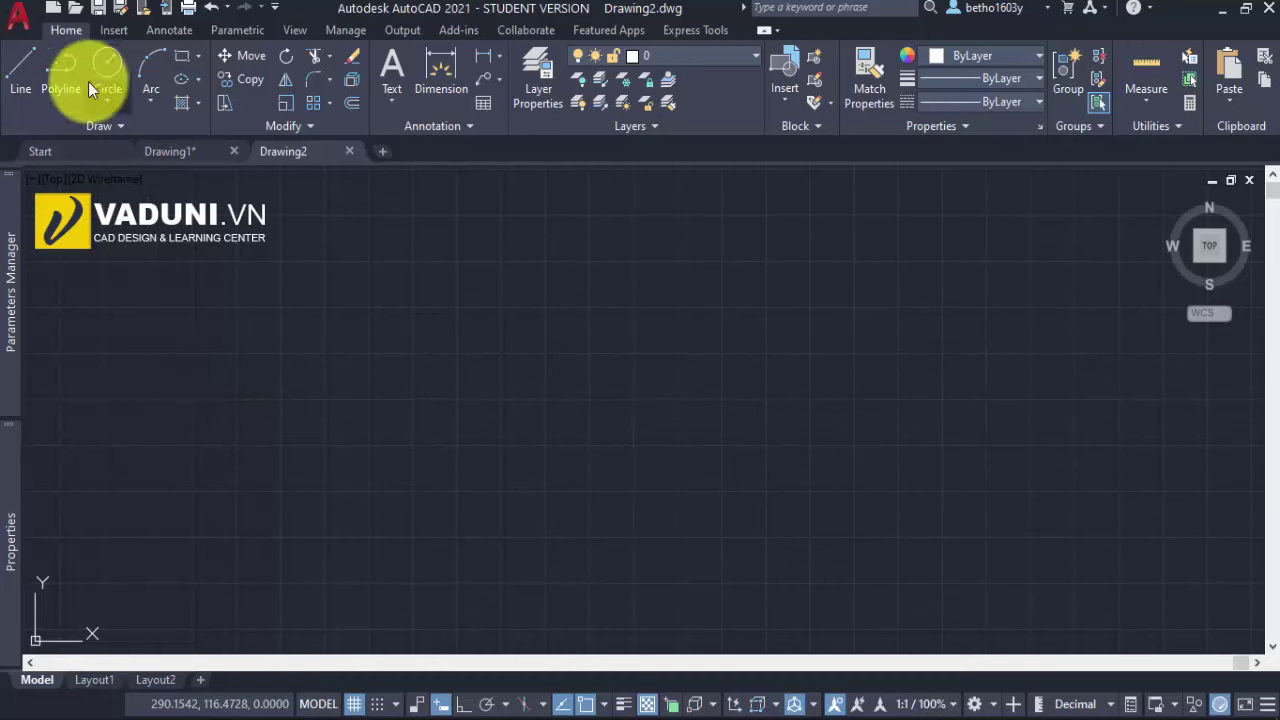
pyautogui.click(56, 9)
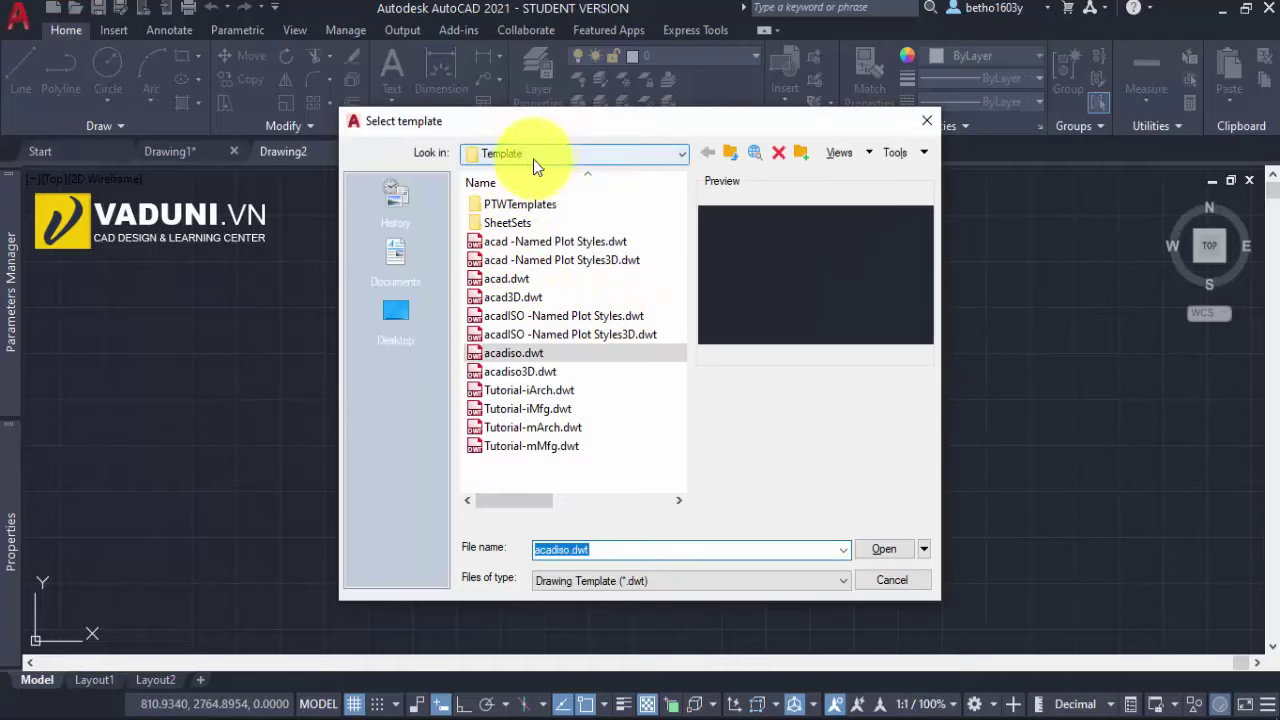
pyautogui.click(885, 550)
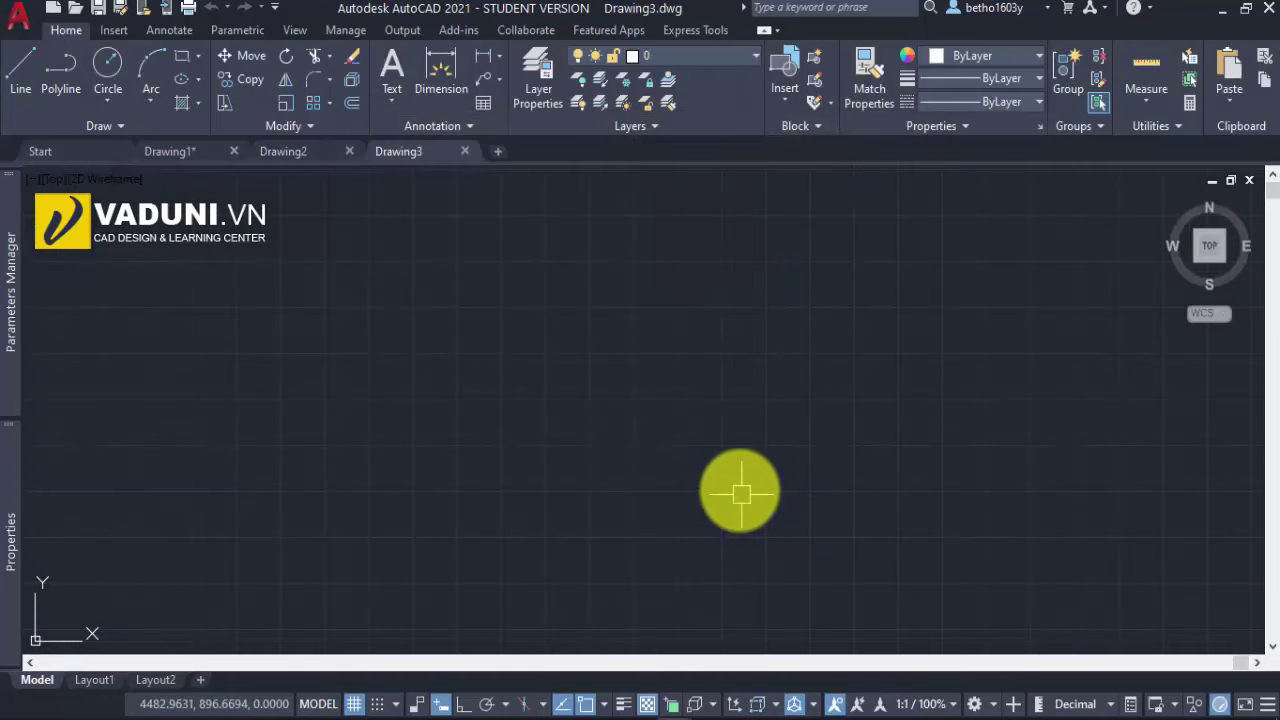
pyautogui.hotkey('ctrl', 'n')
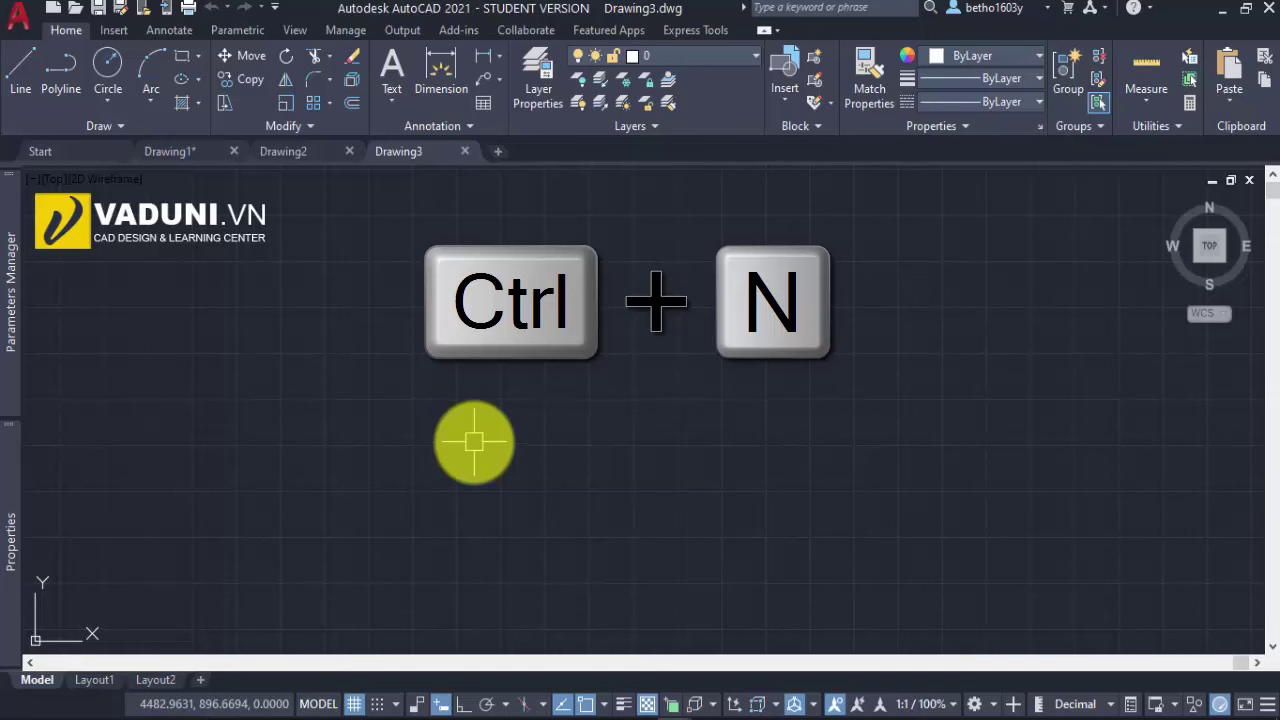
pyautogui.hotkey('ctrl', 'n')
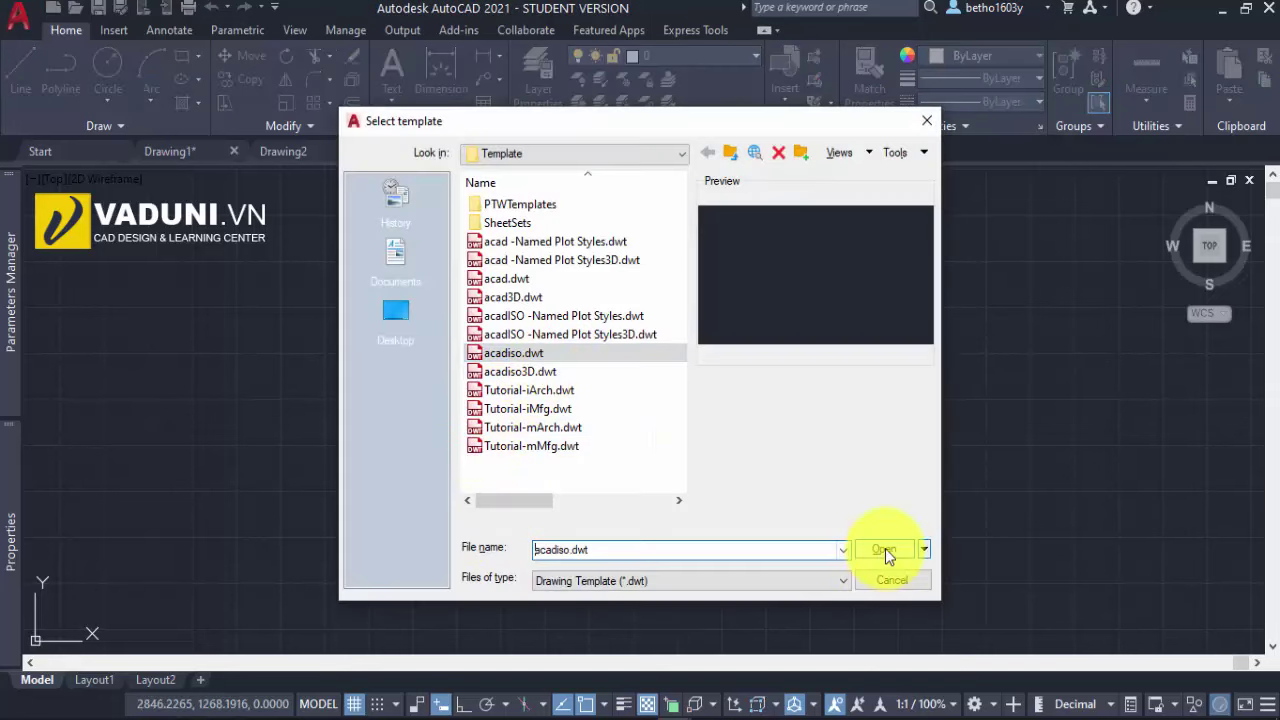
pyautogui.click(884, 550)
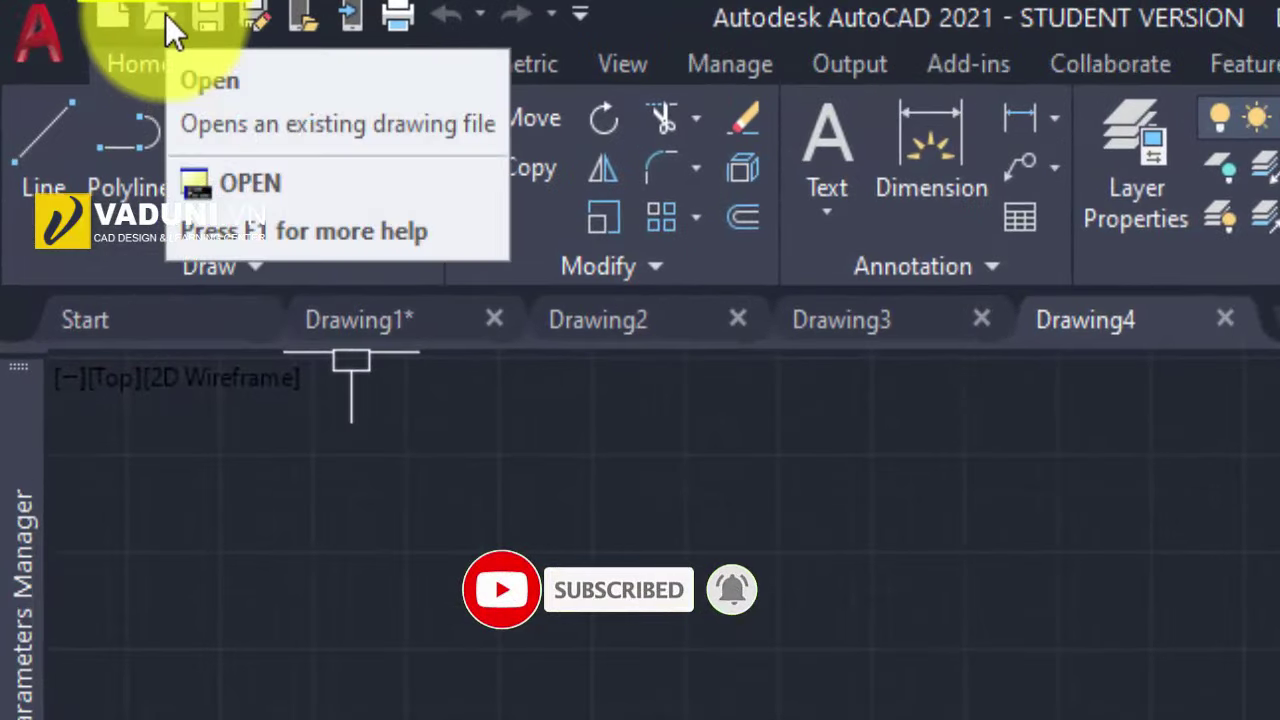
pyautogui.click(166, 18)
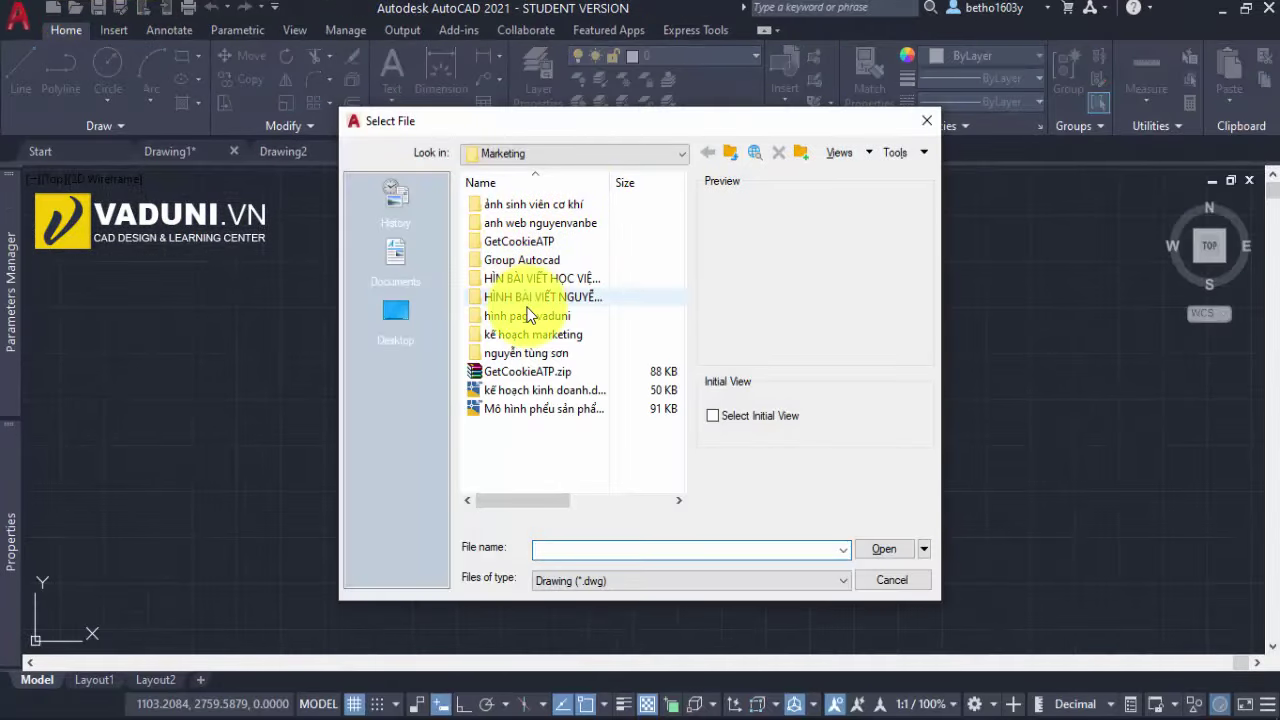
pyautogui.click(556, 152)
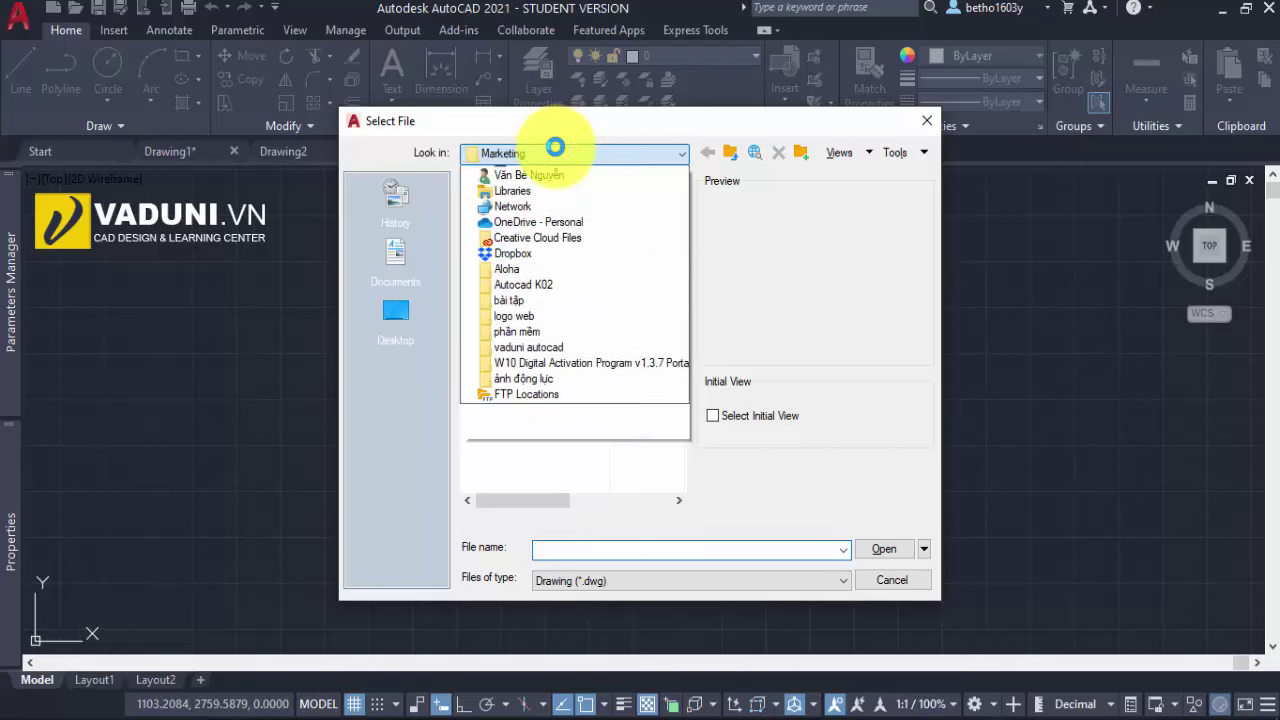
pyautogui.click(556, 172)
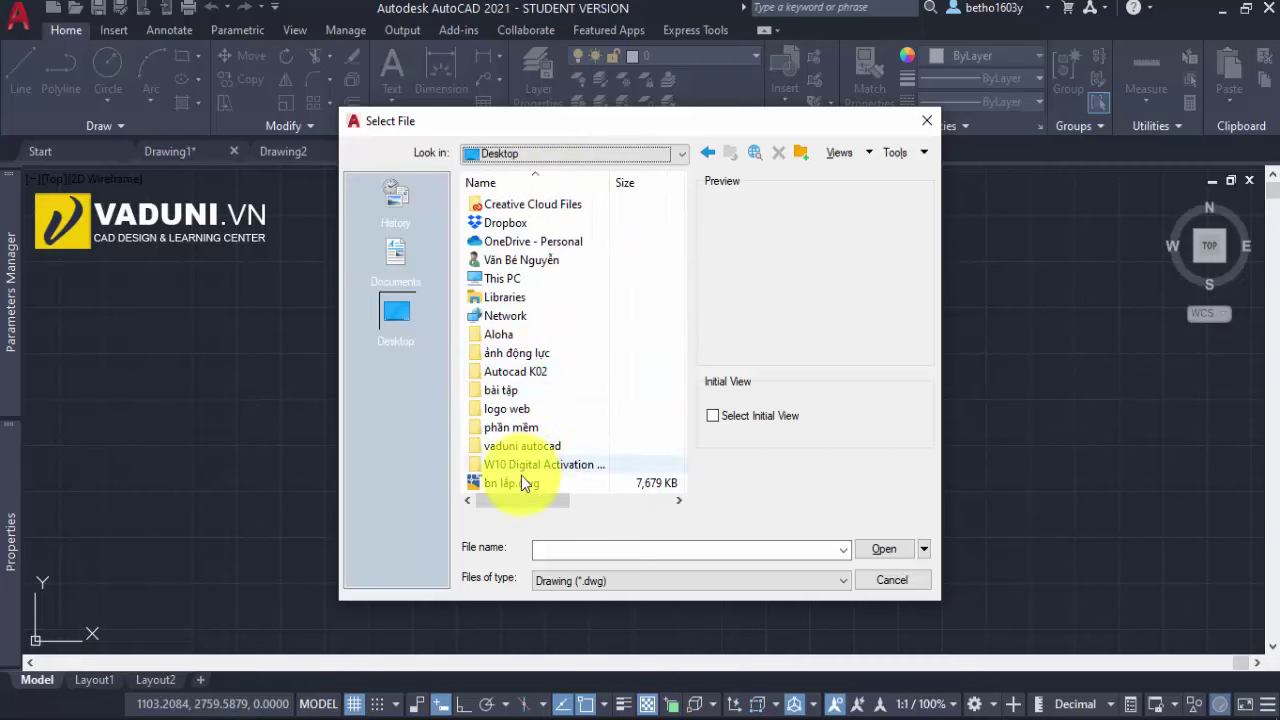
pyautogui.click(517, 483)
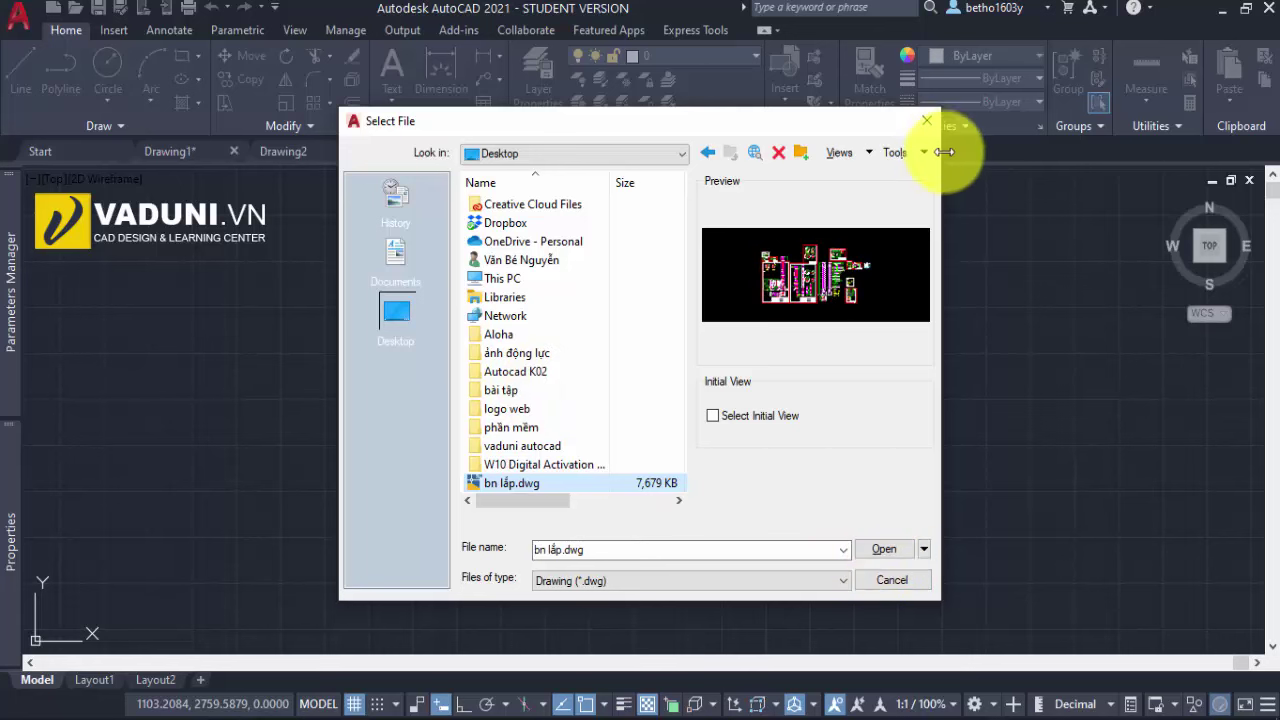
pyautogui.click(927, 120)
pyautogui.hotkey('ctrl', 'o')
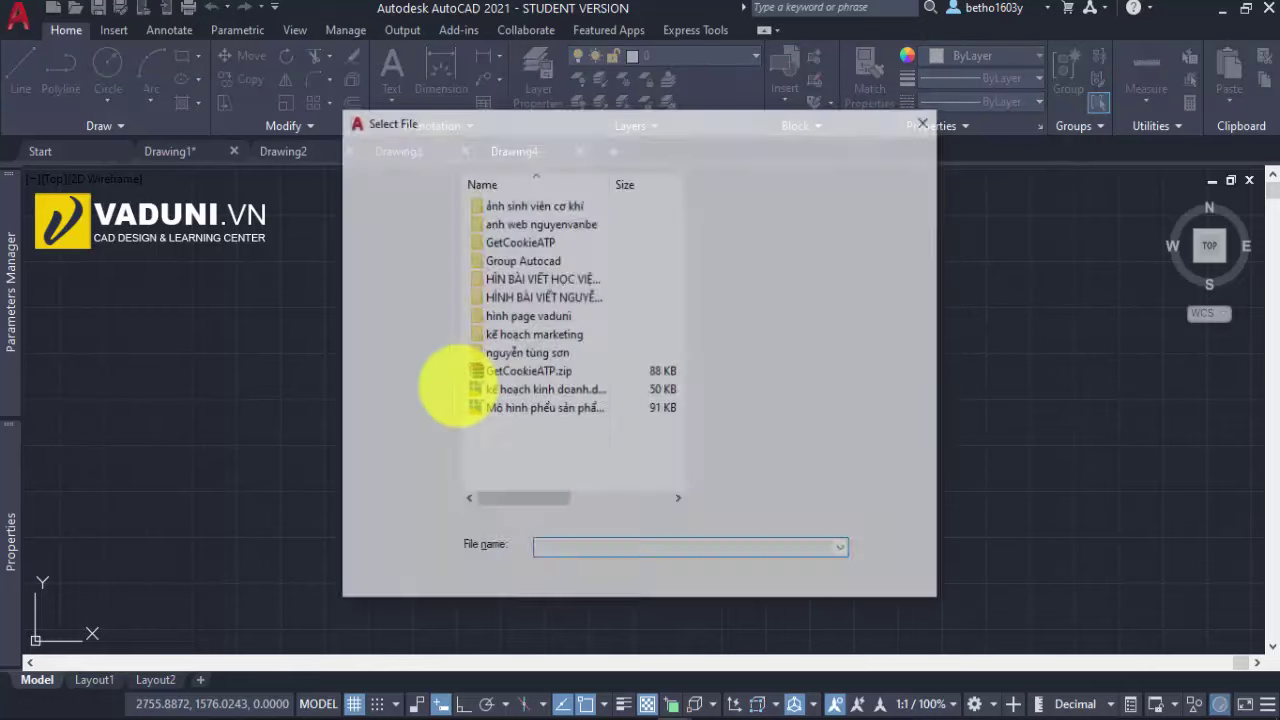
pyautogui.click(544, 153)
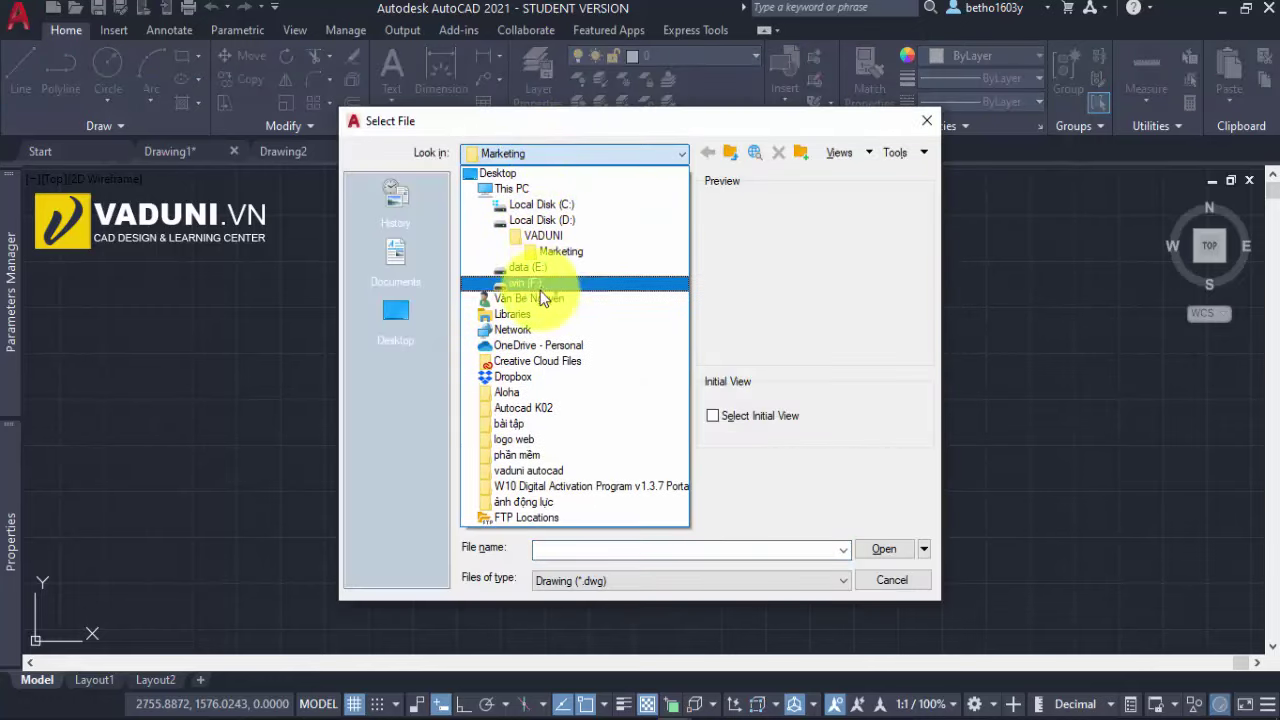
pyautogui.click(549, 173)
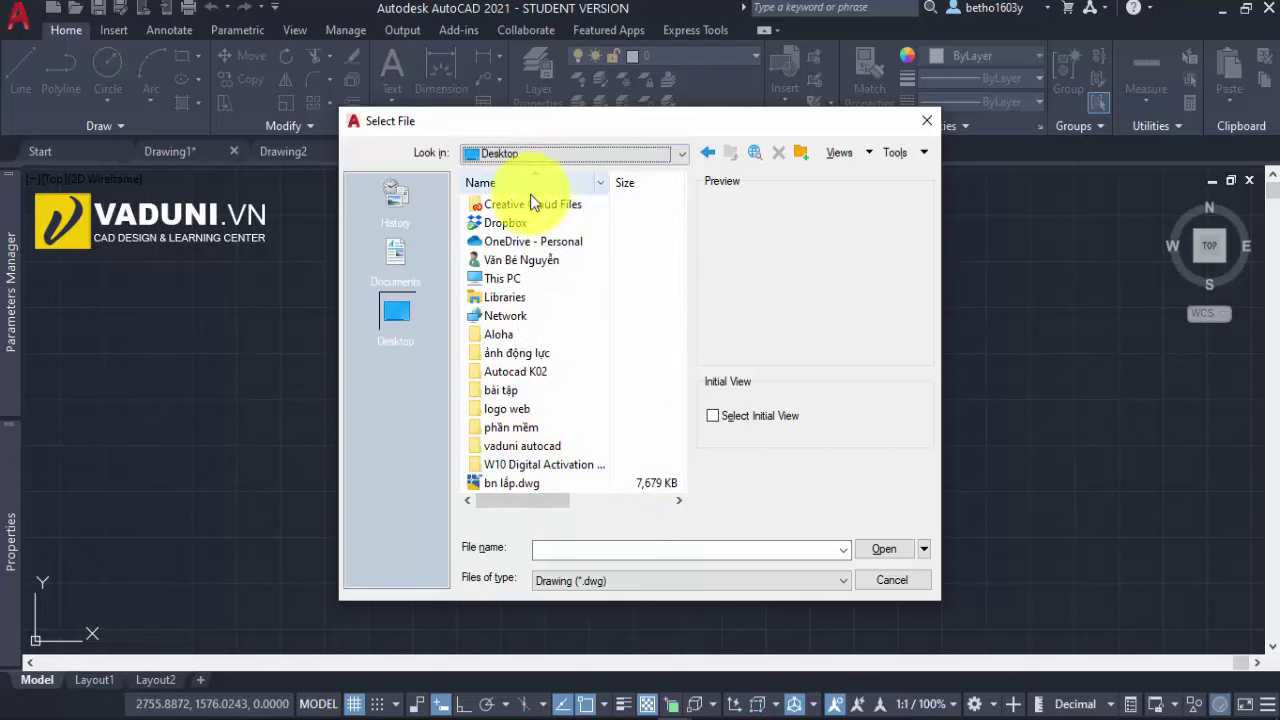
pyautogui.click(882, 582)
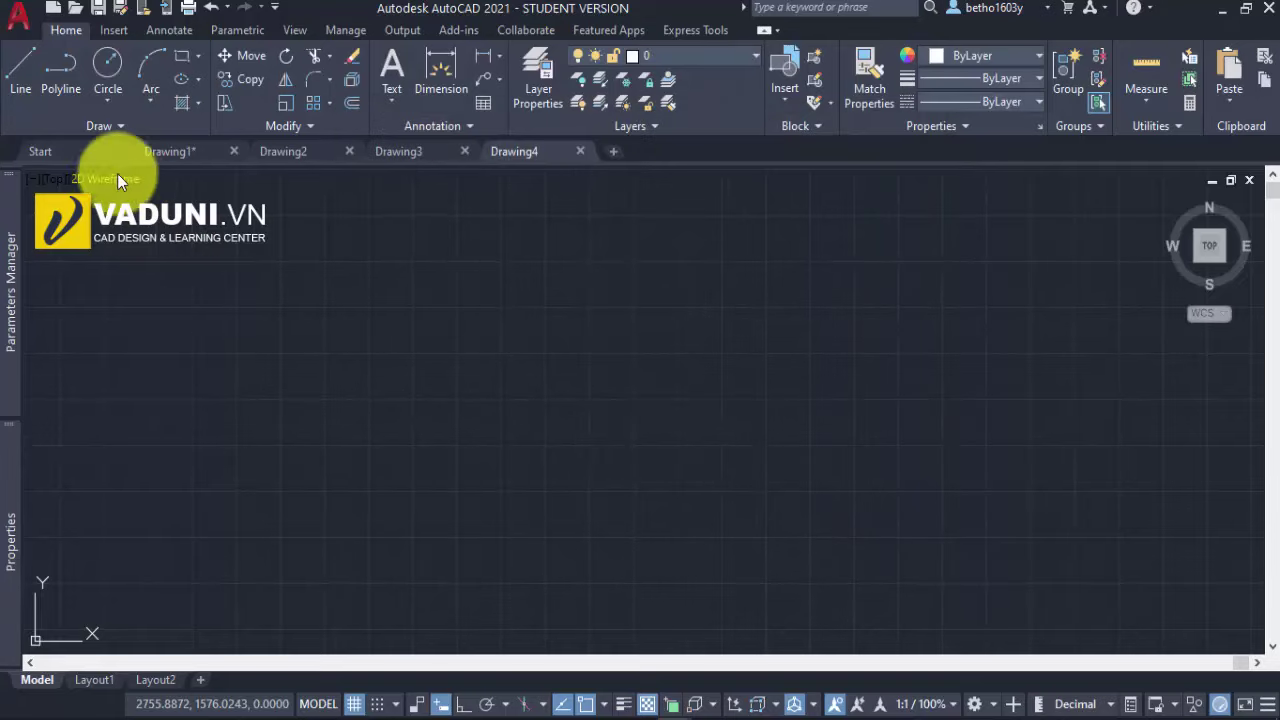
# Switch to Drawing1 and save it as Drawing1.dwg in the Desktop's Autocad K02 folder
pyautogui.click(178, 153)
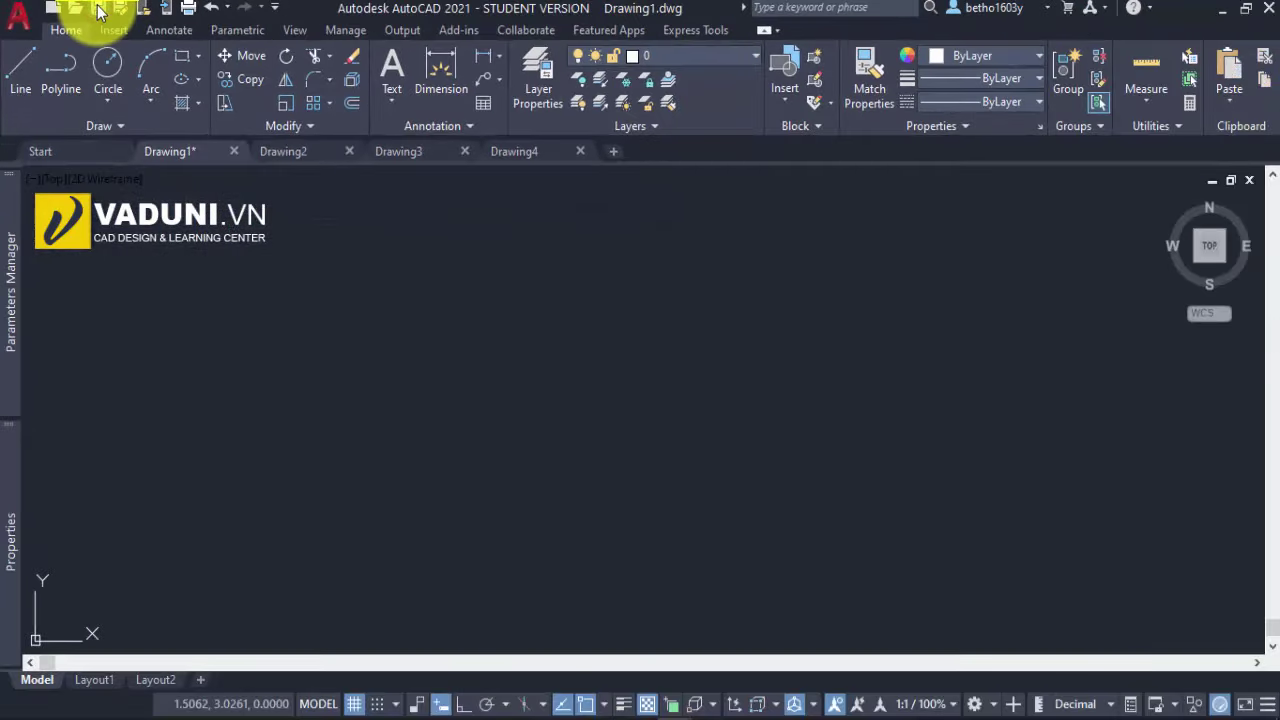
pyautogui.click(98, 8)
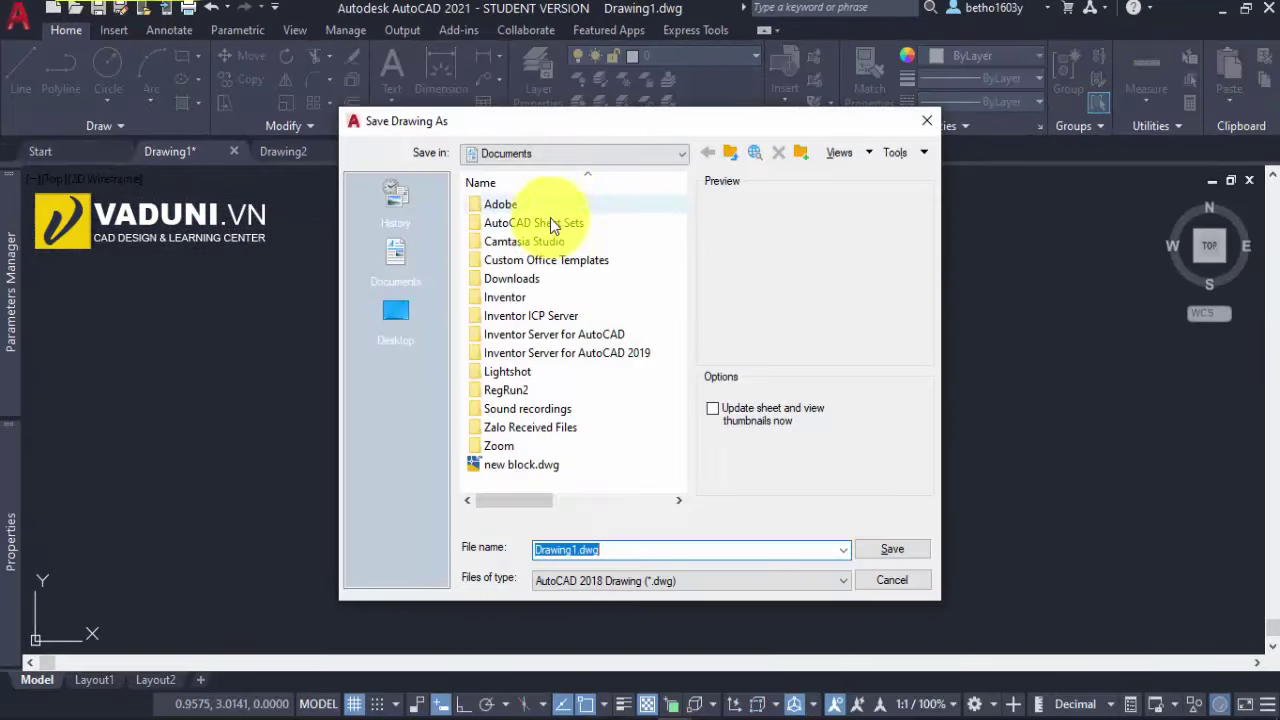
pyautogui.click(572, 156)
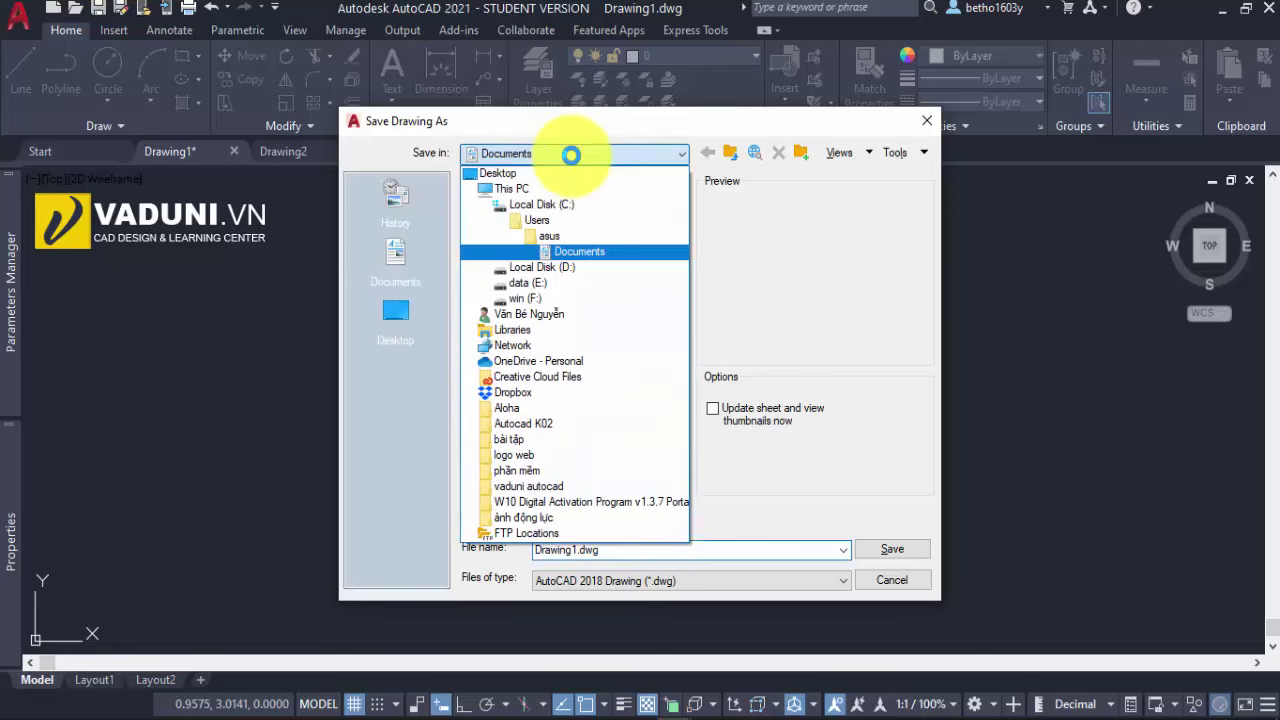
pyautogui.click(564, 172)
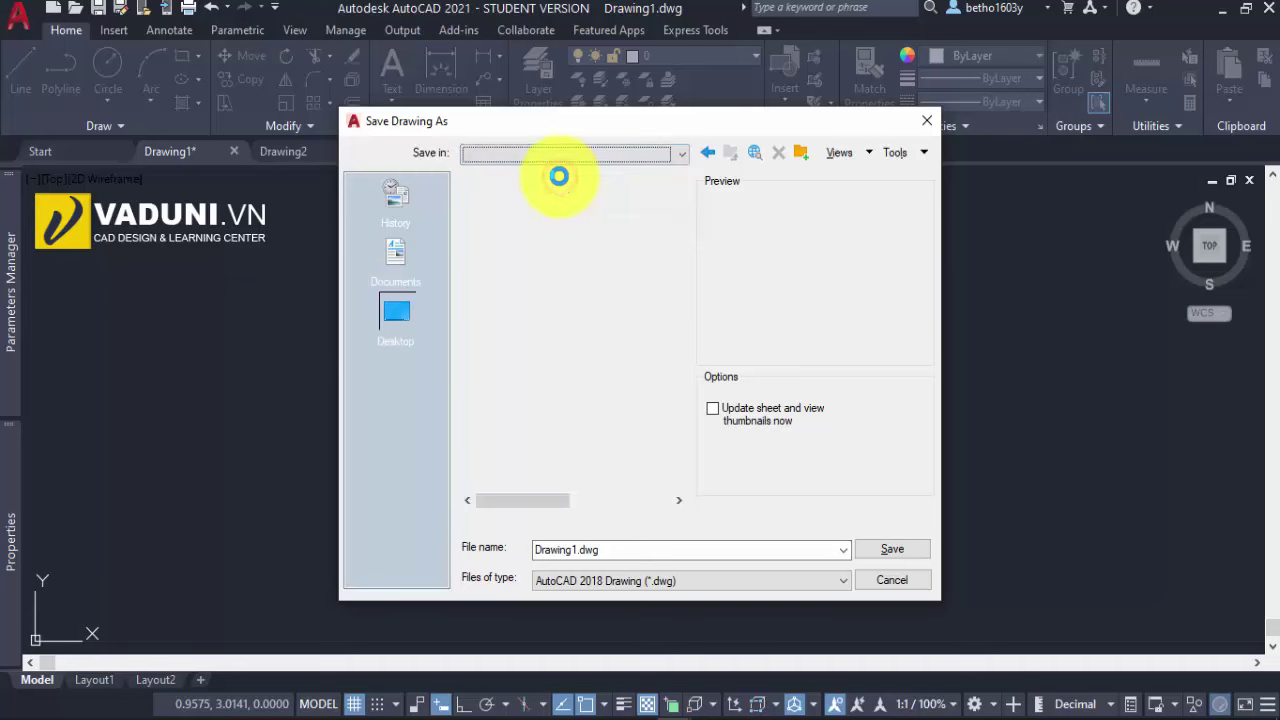
pyautogui.doubleClick(537, 371)
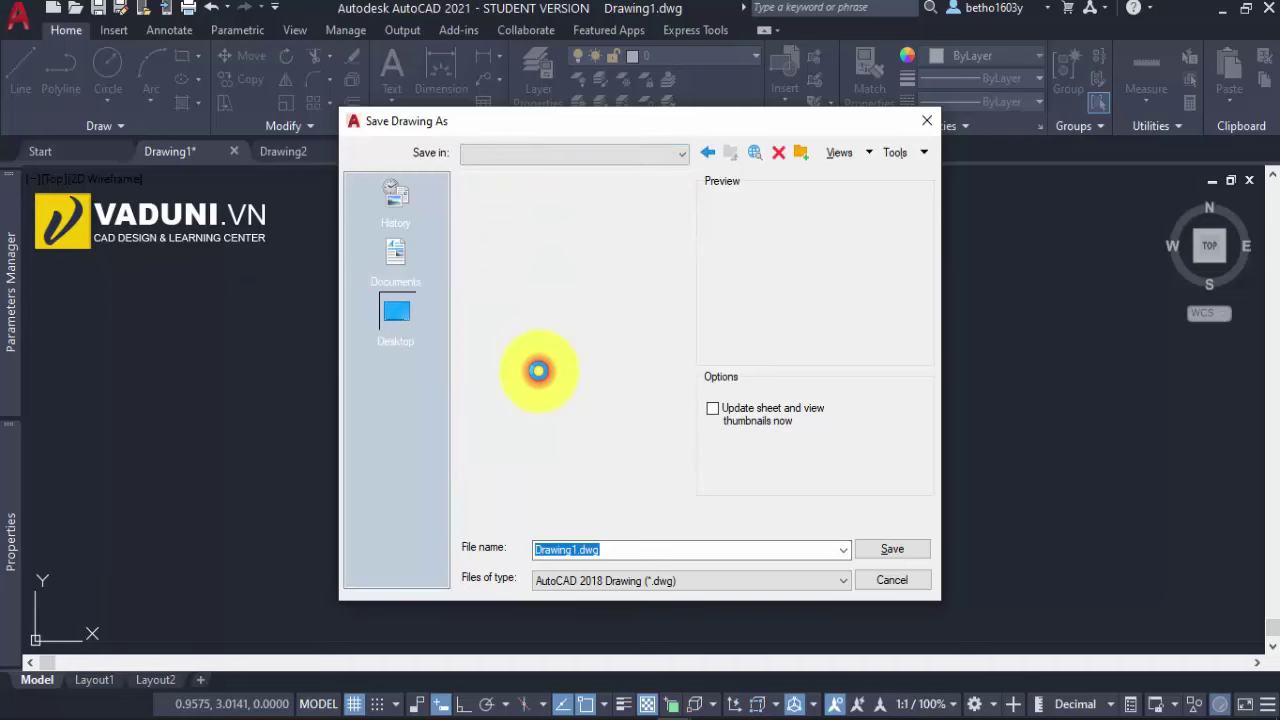
pyautogui.click(614, 550)
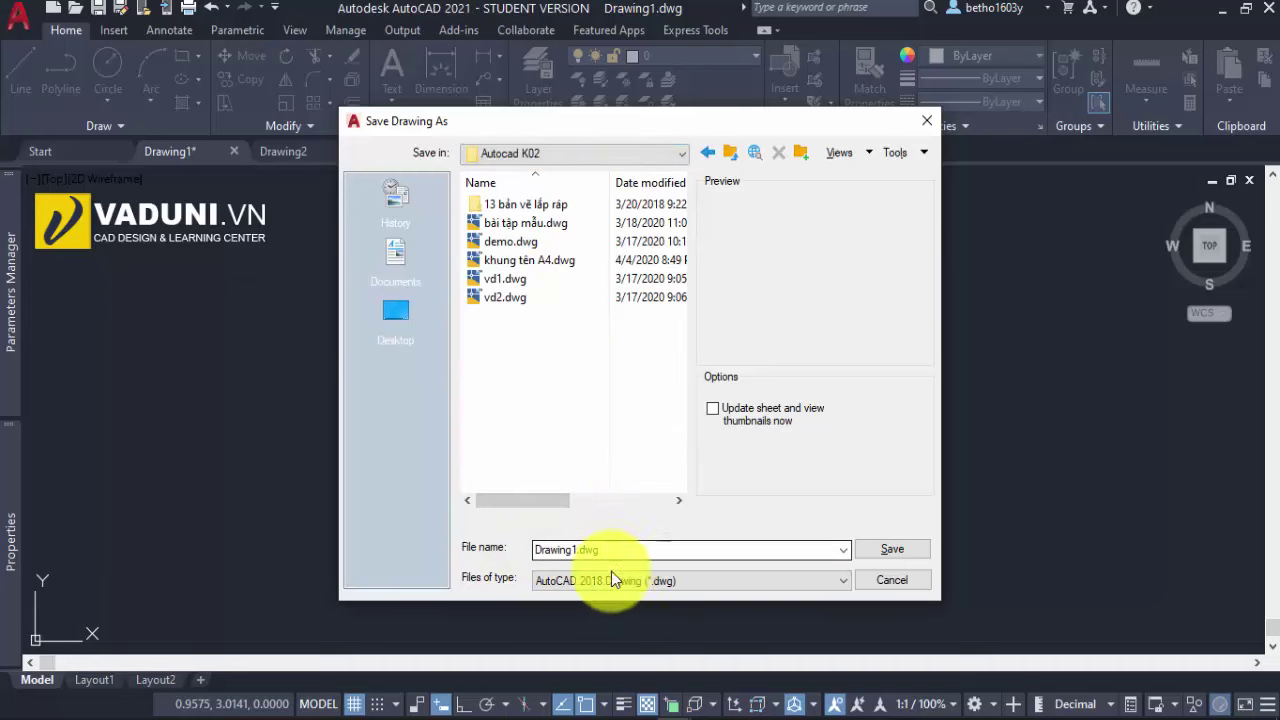
pyautogui.click(892, 551)
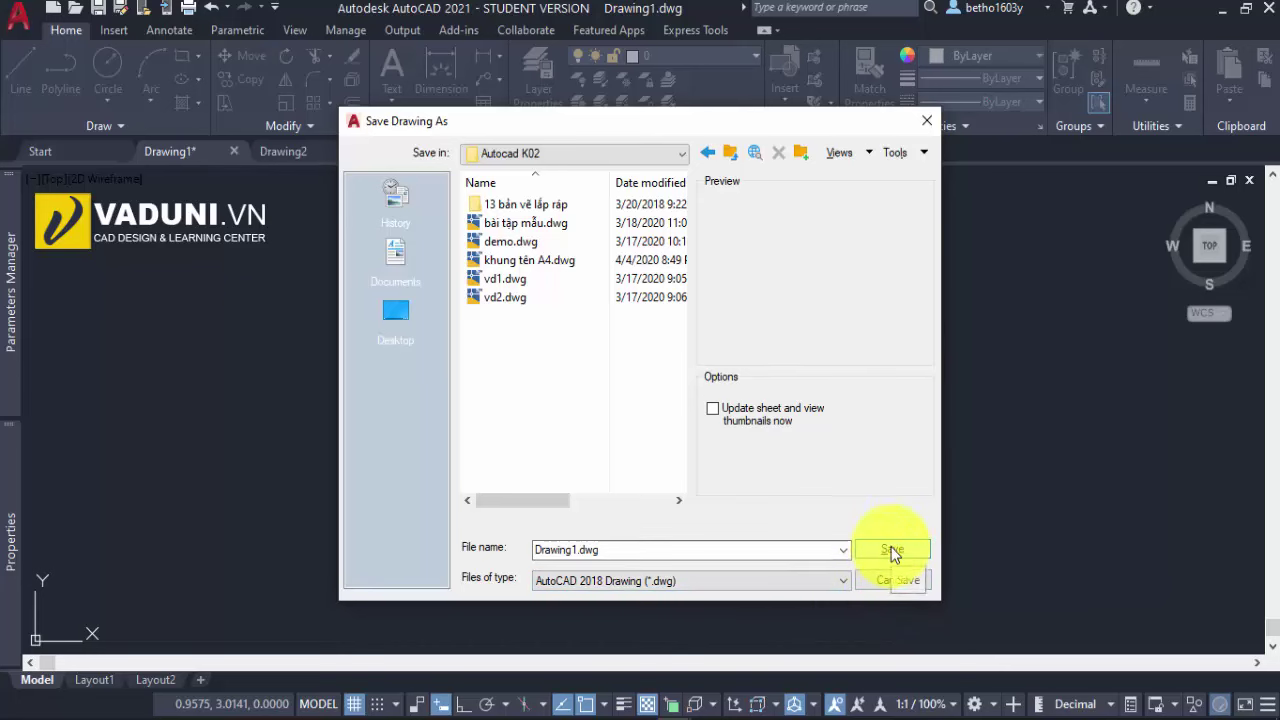
pyautogui.click(922, 128)
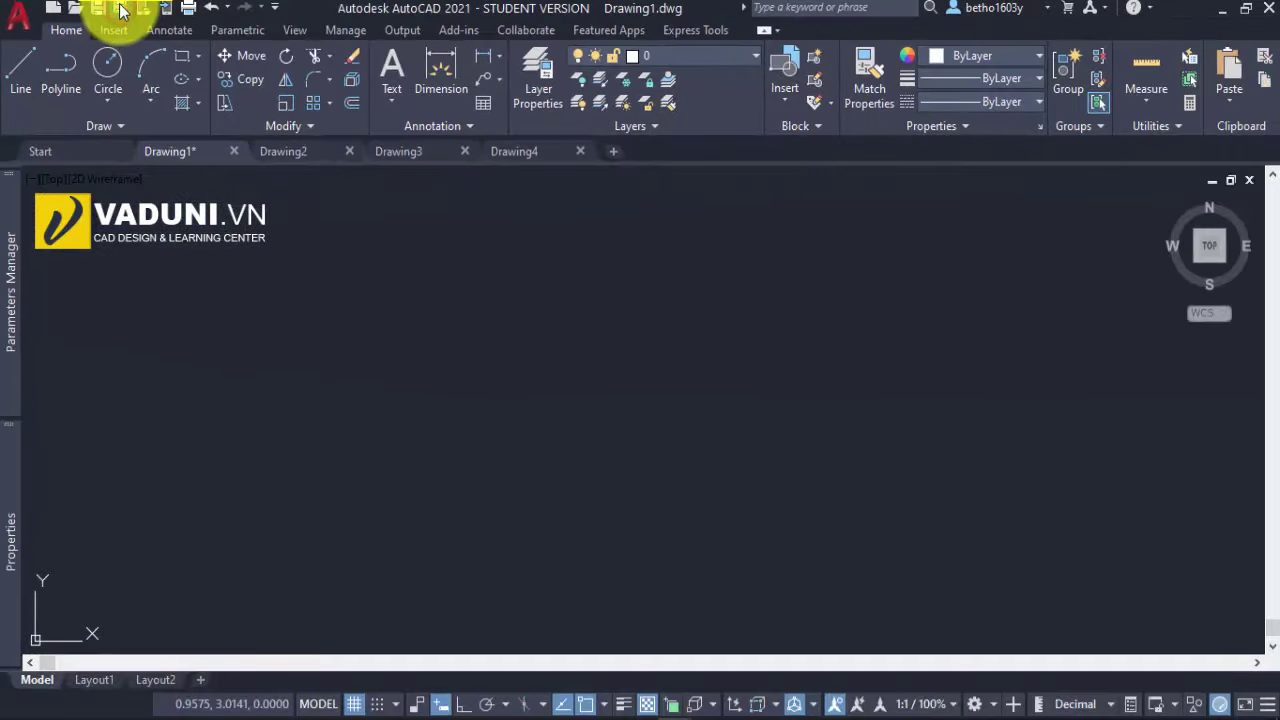
# Save a copy of Drawing1 as Drawing1.dwg in the Desktop's Autocad K02 folder
pyautogui.click(120, 8)
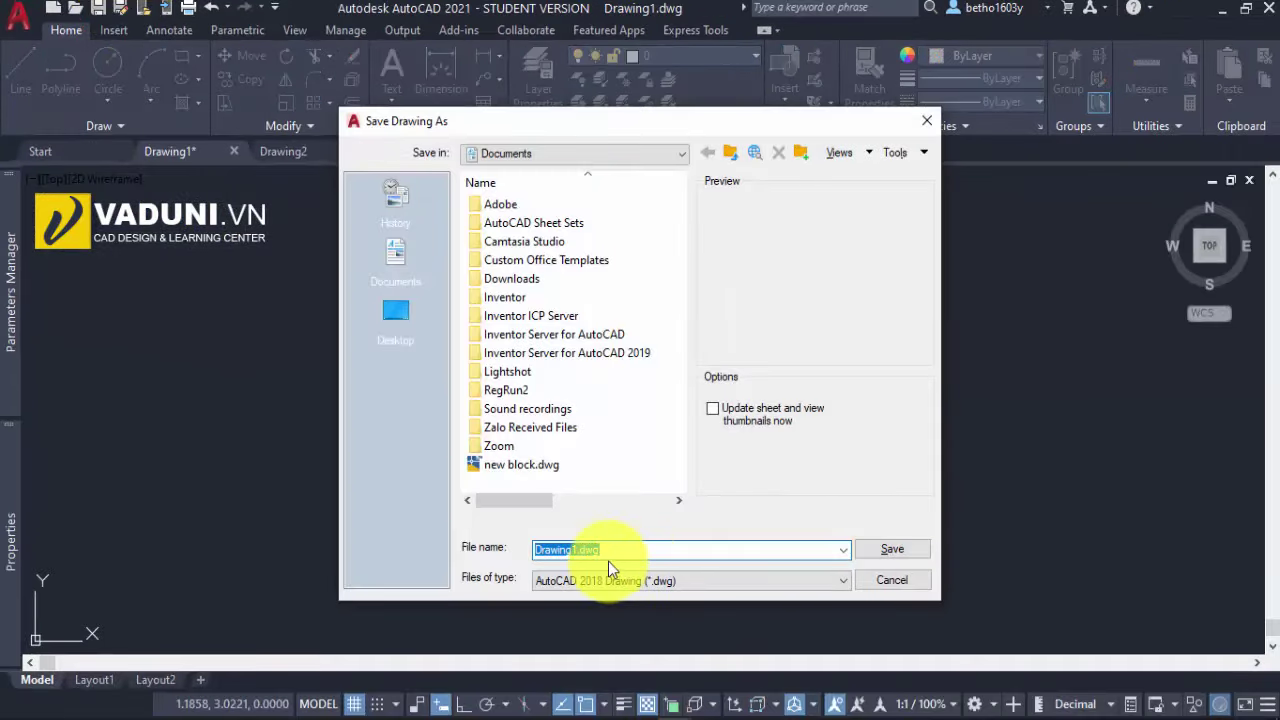
pyautogui.click(547, 152)
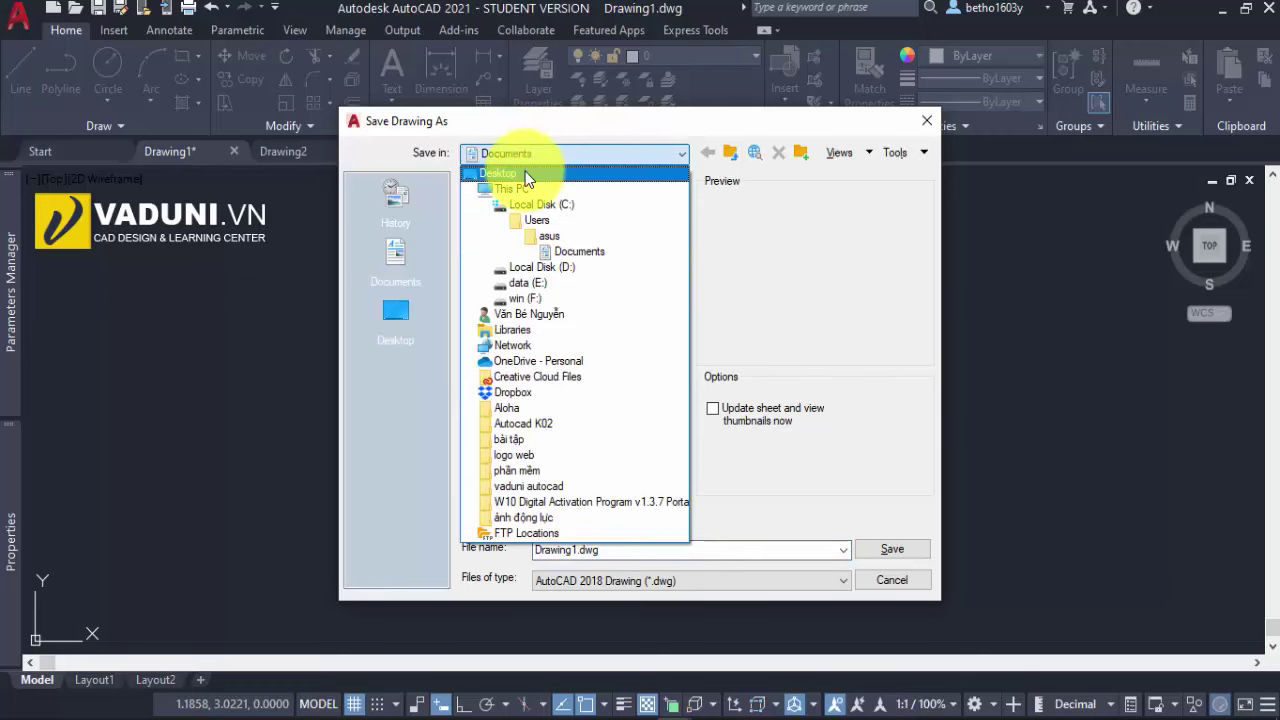
pyautogui.click(525, 171)
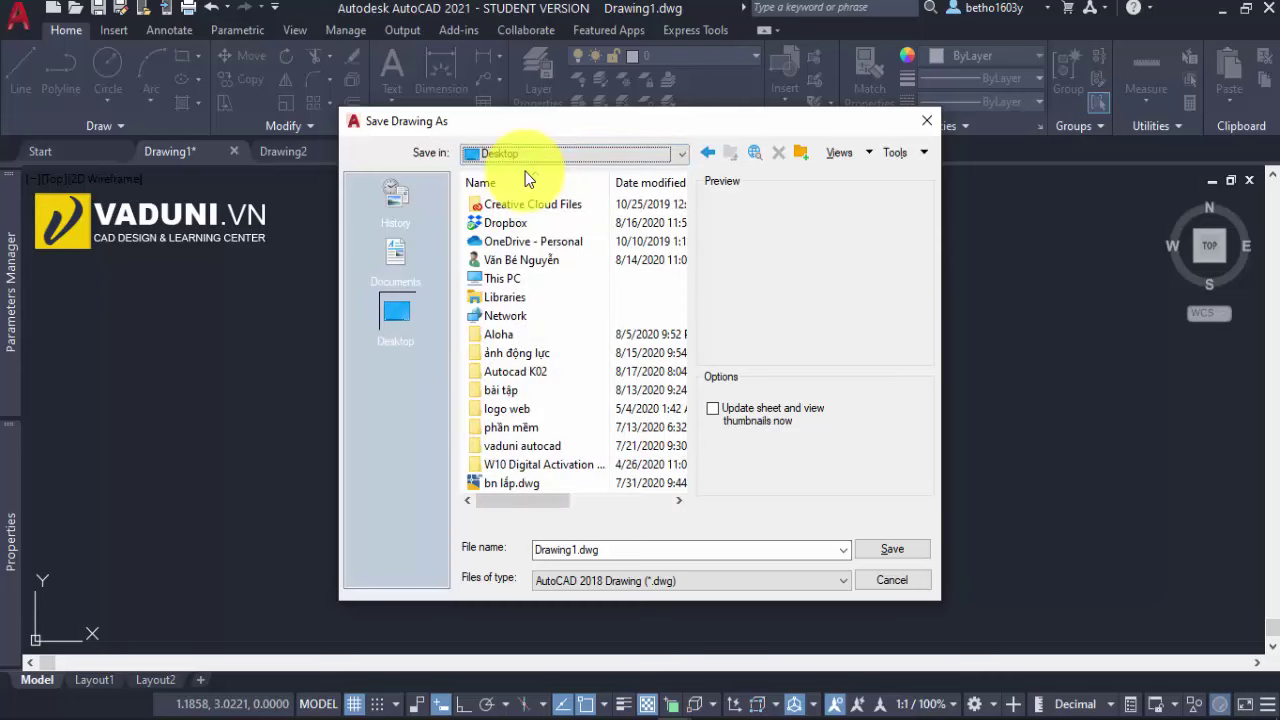
pyautogui.doubleClick(563, 371)
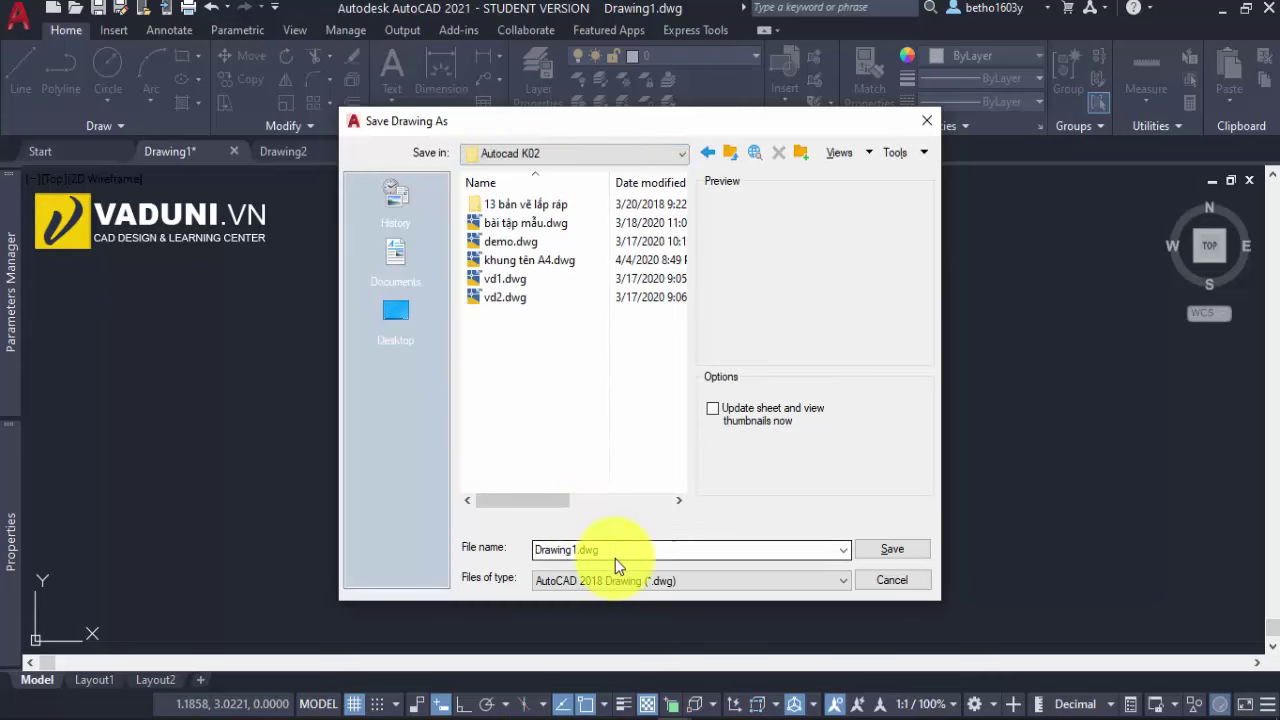
pyautogui.click(888, 552)
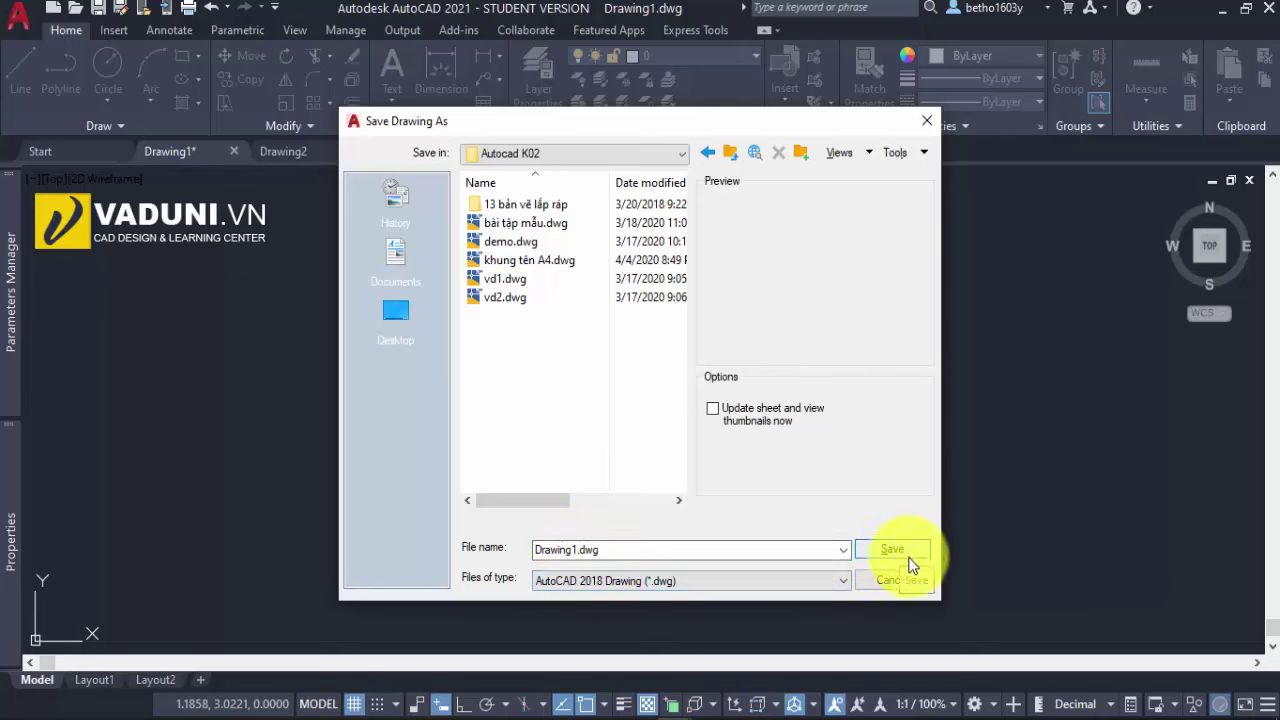
pyautogui.click(929, 124)
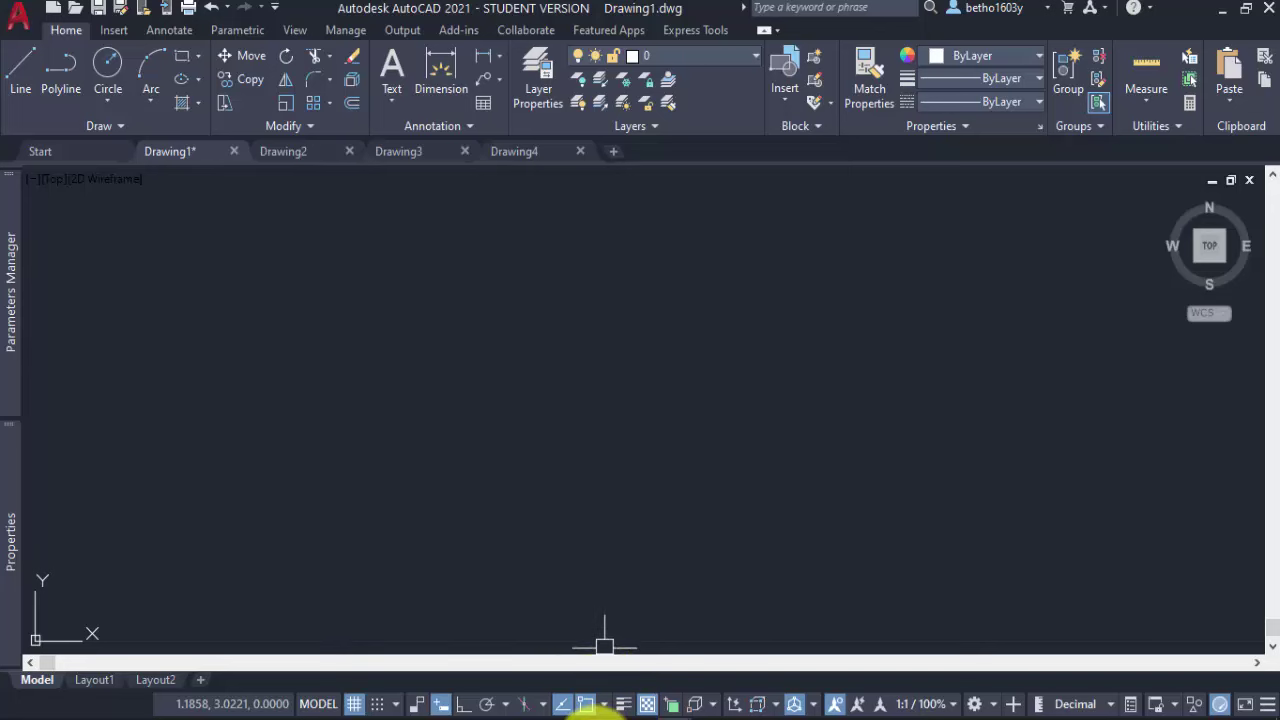
# In PowerPoint, strike through outline item 4 on slide 2
pyautogui.click(590, 712)
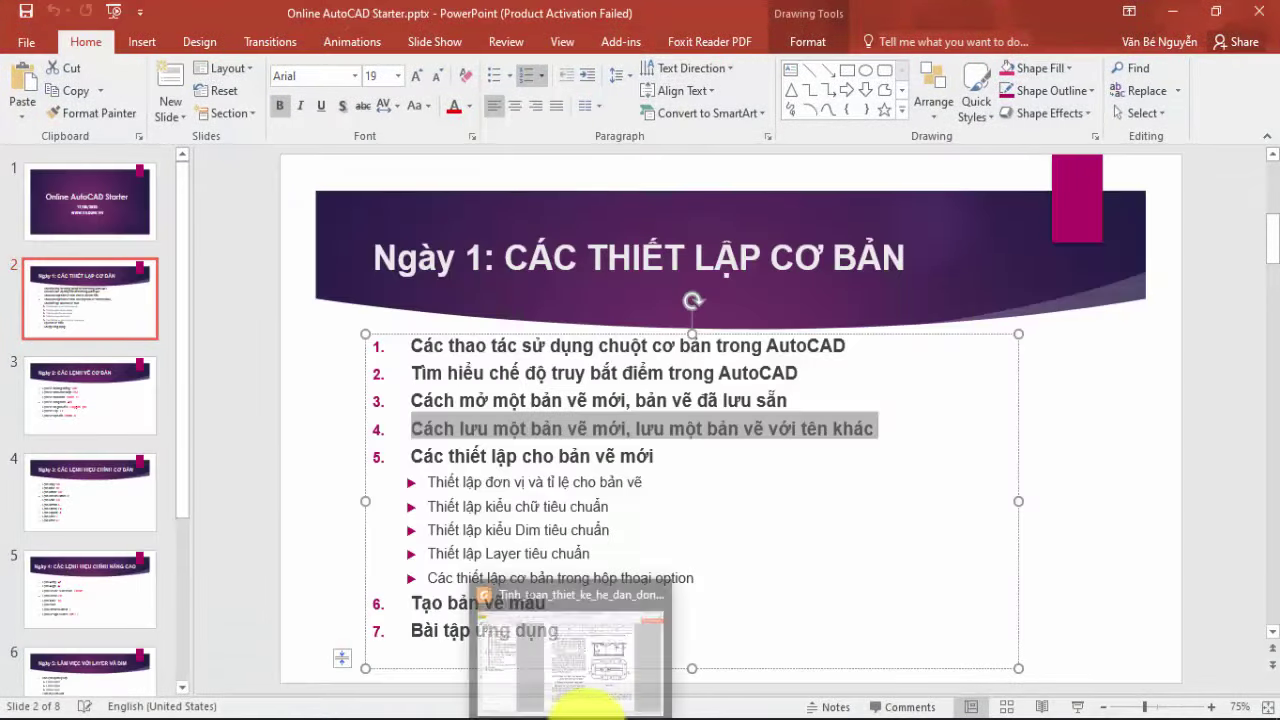
pyautogui.click(655, 452)
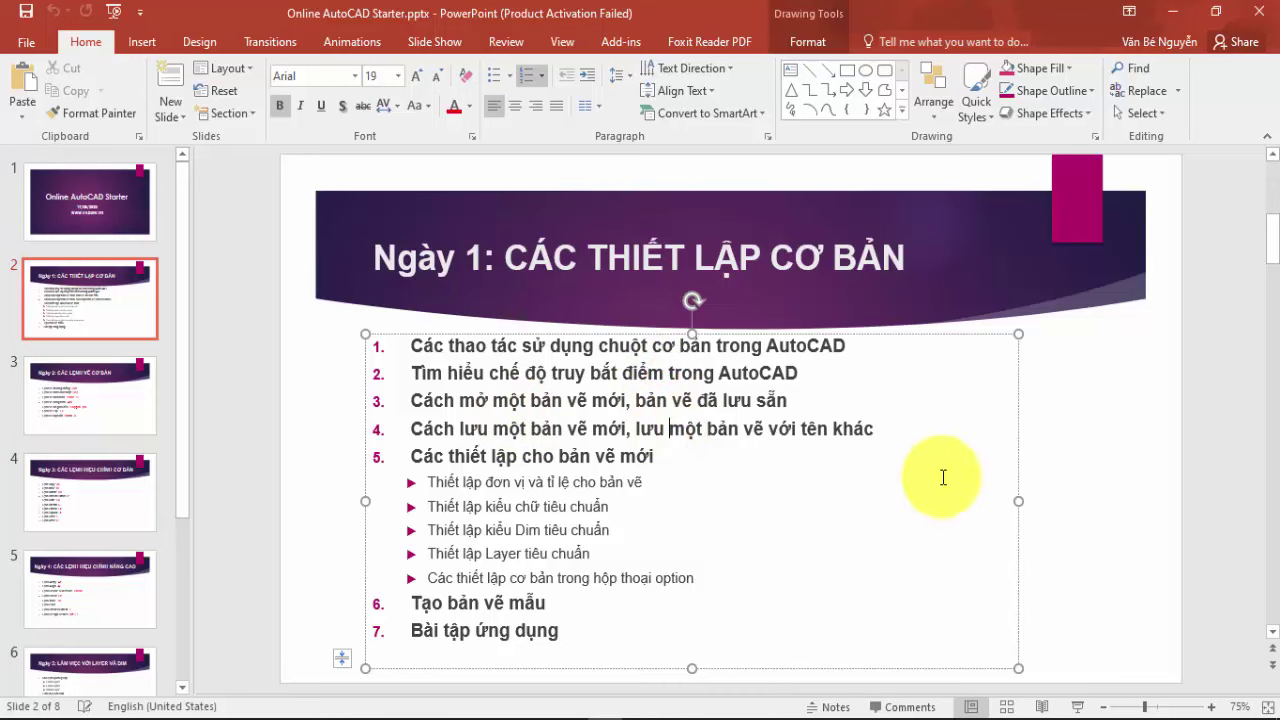
pyautogui.moveTo(878, 430); pyautogui.dragTo(415, 431)
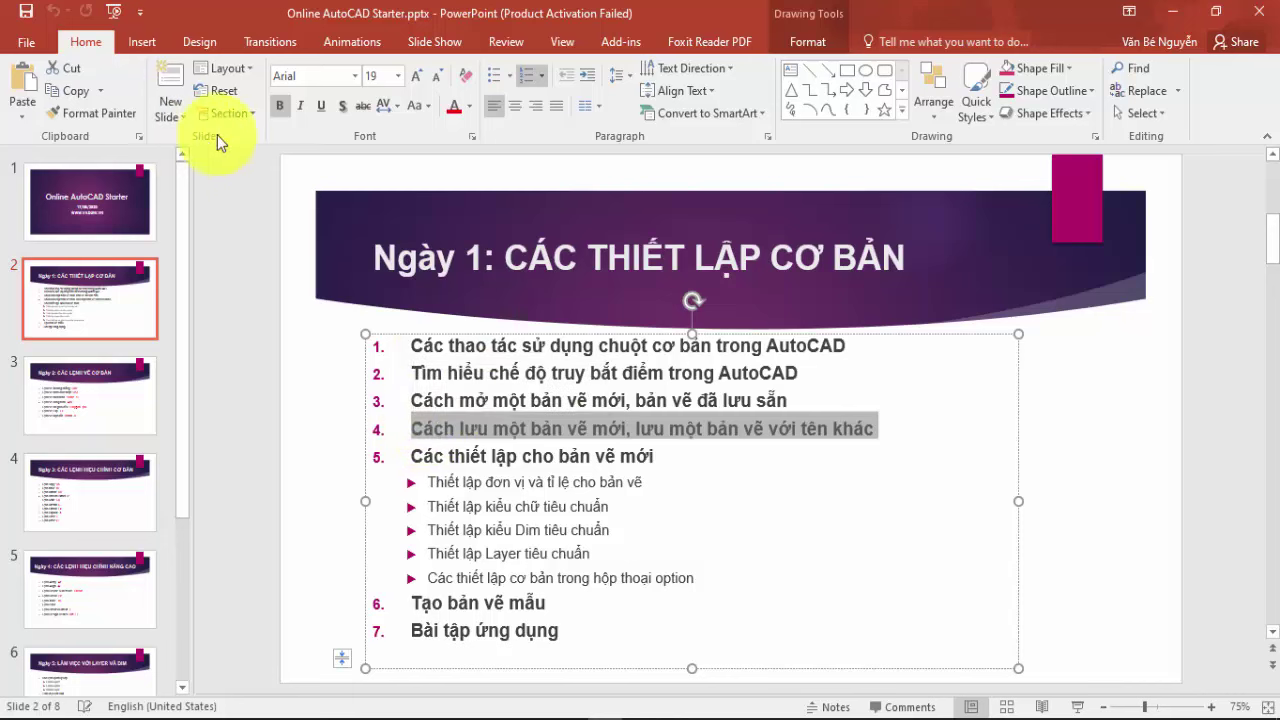
pyautogui.click(359, 108)
# Select the text of outline item 1 on slide 2
pyautogui.click(771, 480)
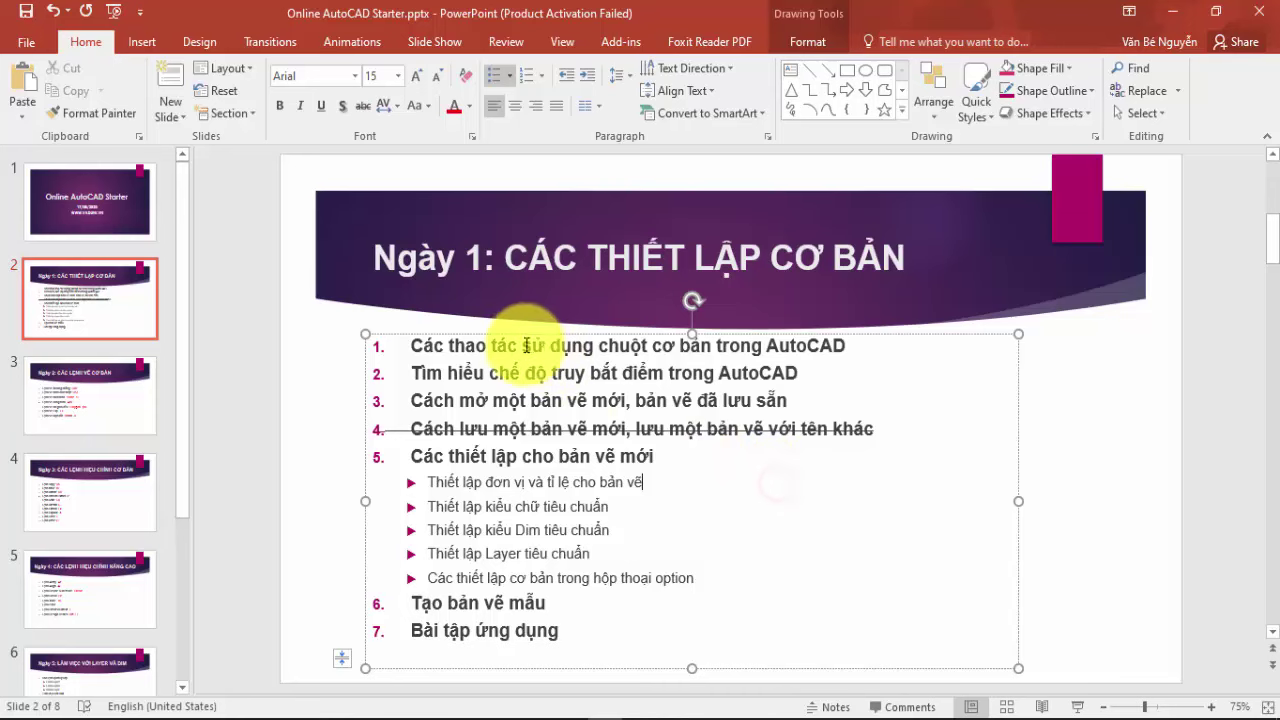
pyautogui.click(408, 346)
pyautogui.moveTo(445, 344); pyautogui.dragTo(807, 347)
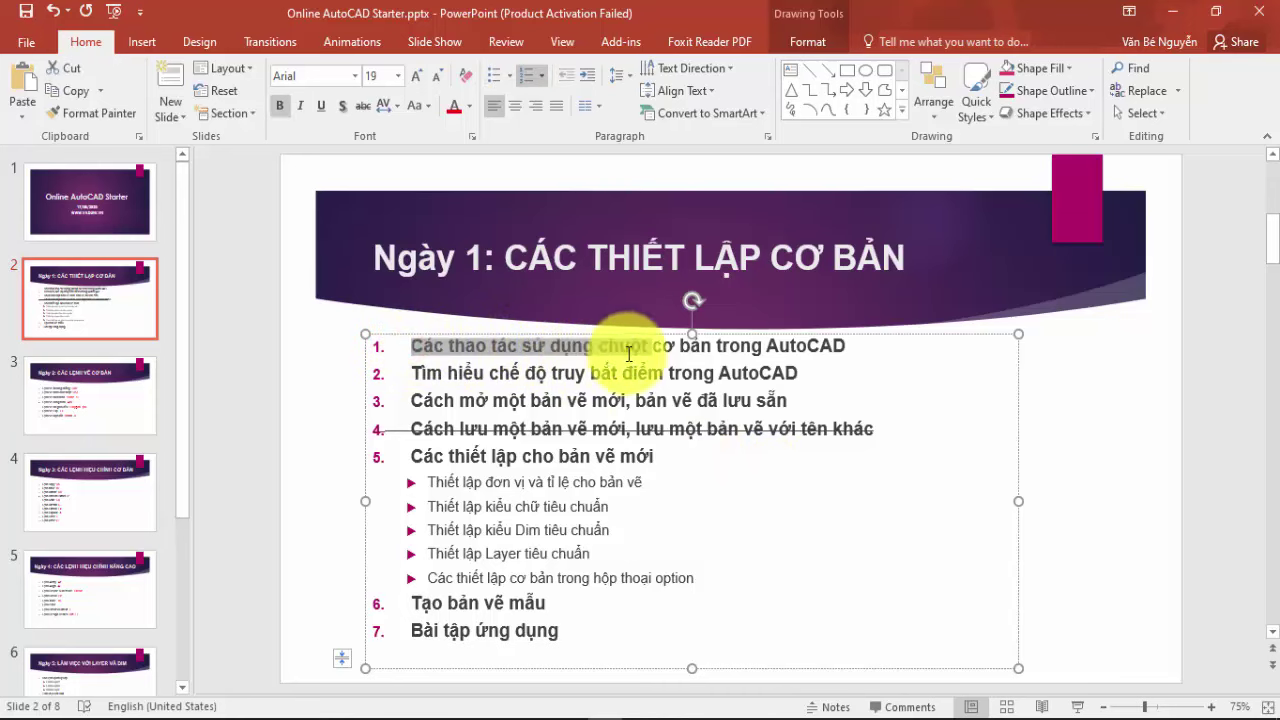